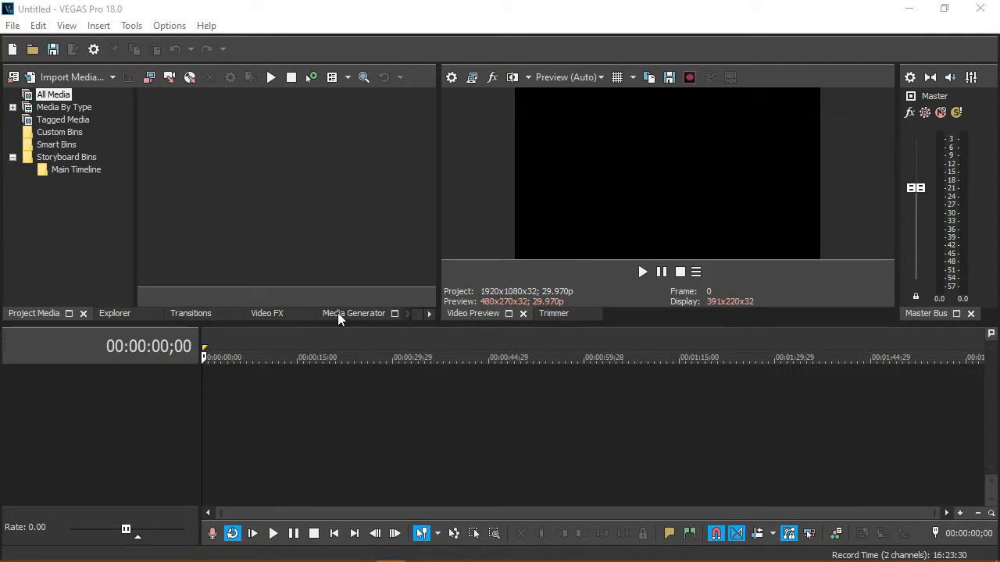
Add the default Titles & Text generator to the start of the empty timeline.
click(340, 315)
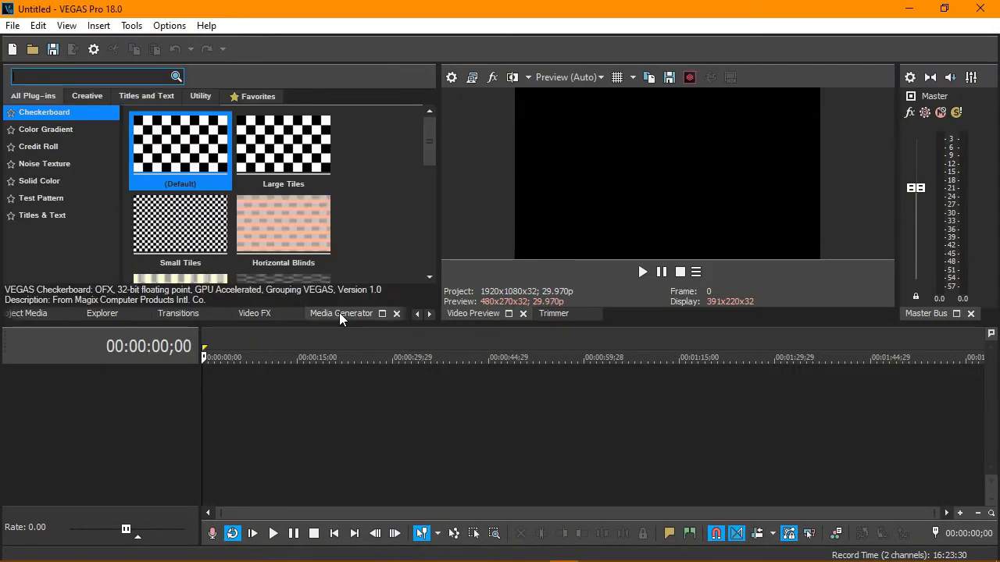
click(45, 217)
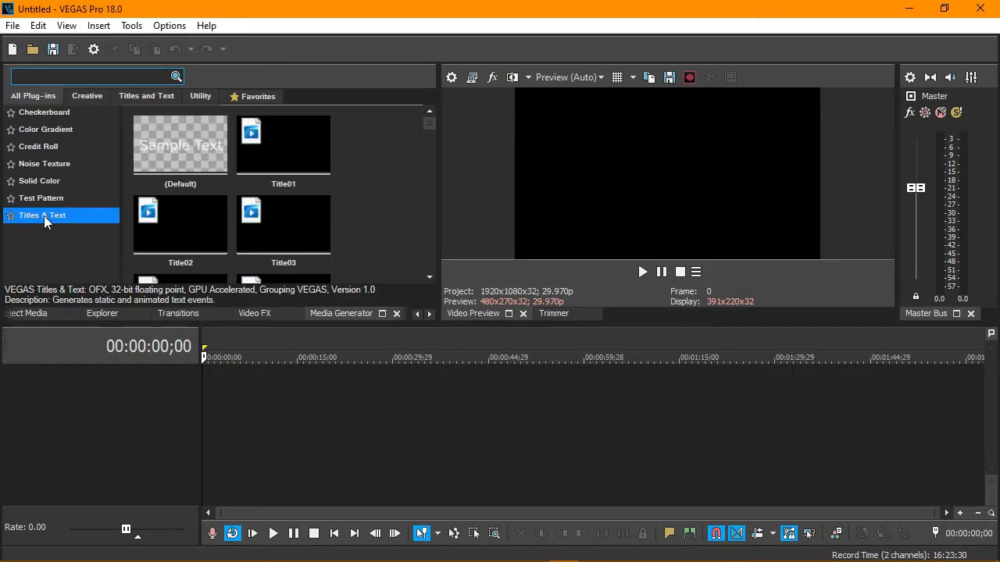
click(184, 149)
drag(172, 156, 214, 395)
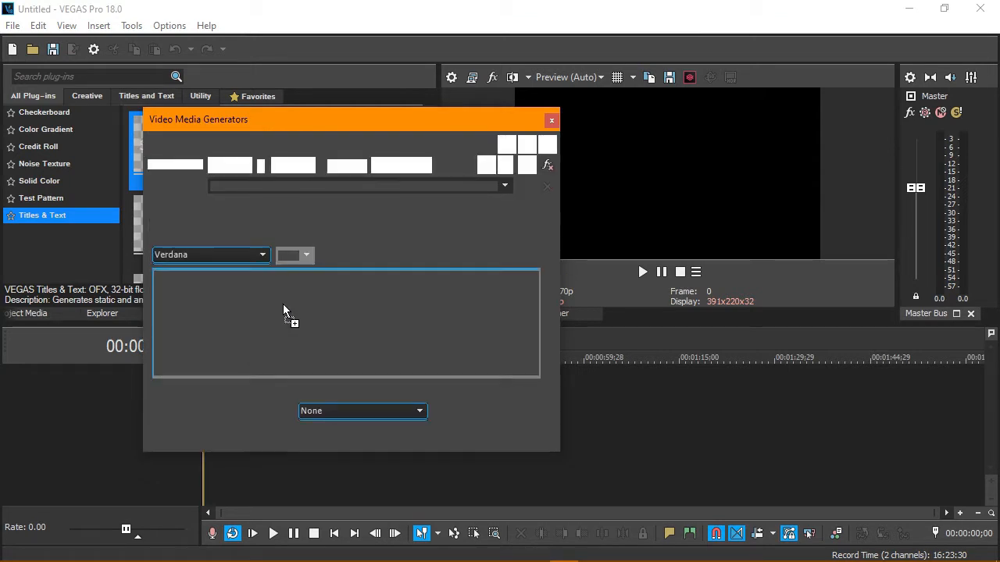
Replace the sample text of the title with "BOUNCE".
double_click(402, 309)
drag(484, 301, 167, 299)
click(493, 301)
drag(493, 301, 160, 301)
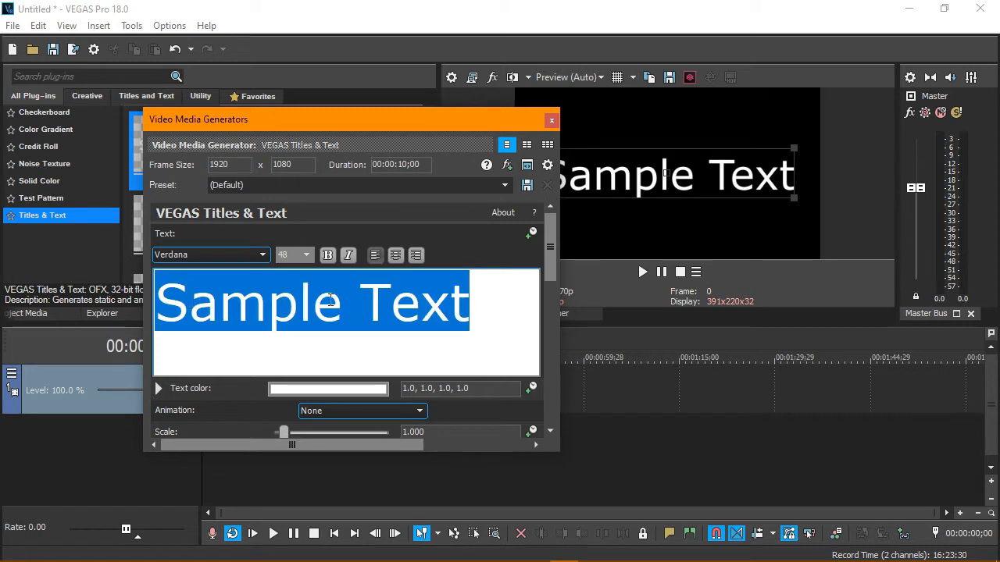
drag(346, 305, 185, 306)
click(346, 305)
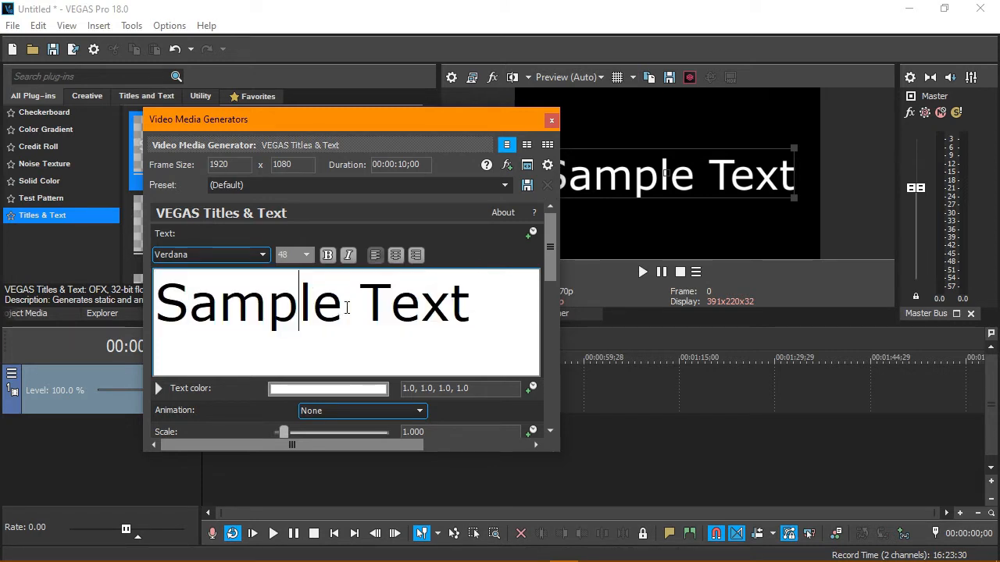
double_click(336, 306)
click(355, 306)
click(491, 307)
drag(491, 308, 184, 310)
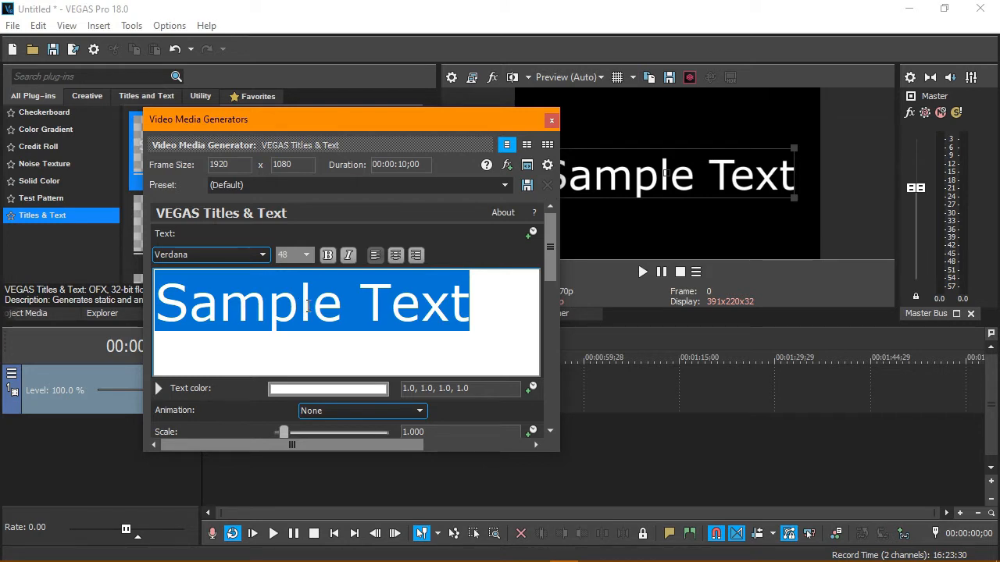
text(BOUNCE)
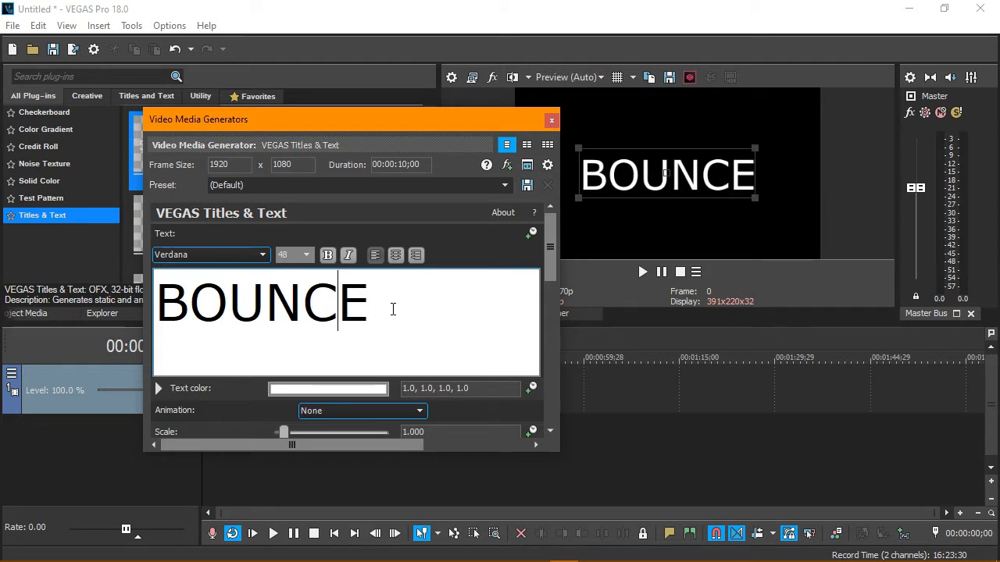
Set the font of the whole BOUNCE text to Duddy-Semibold.
drag(394, 309, 172, 310)
key(ctrl+a)
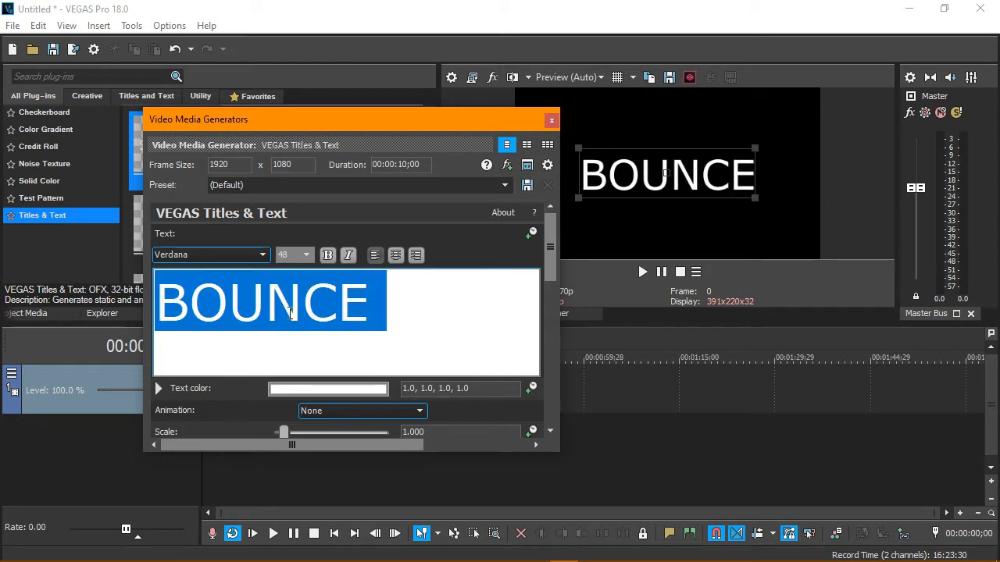
click(262, 255)
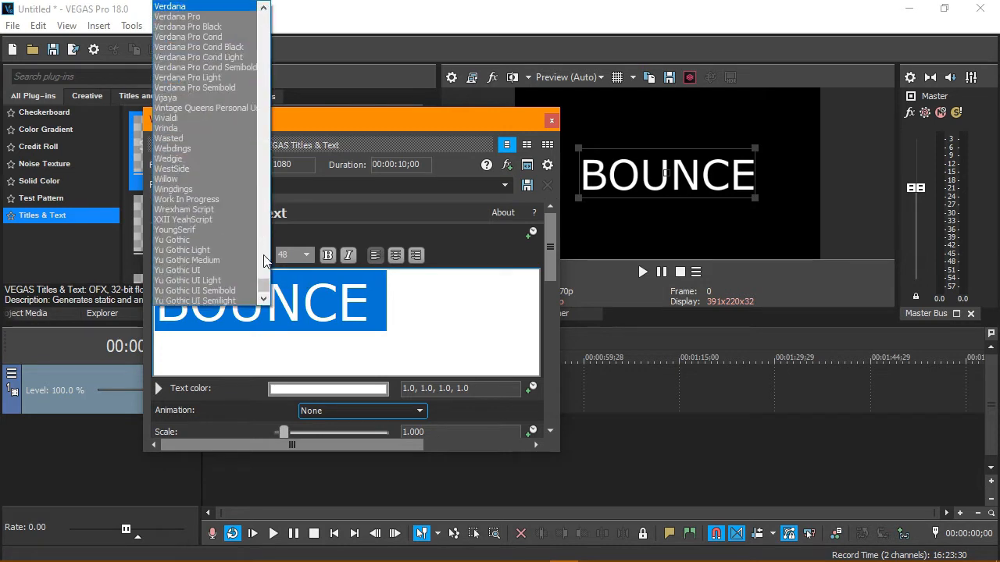
click(264, 260)
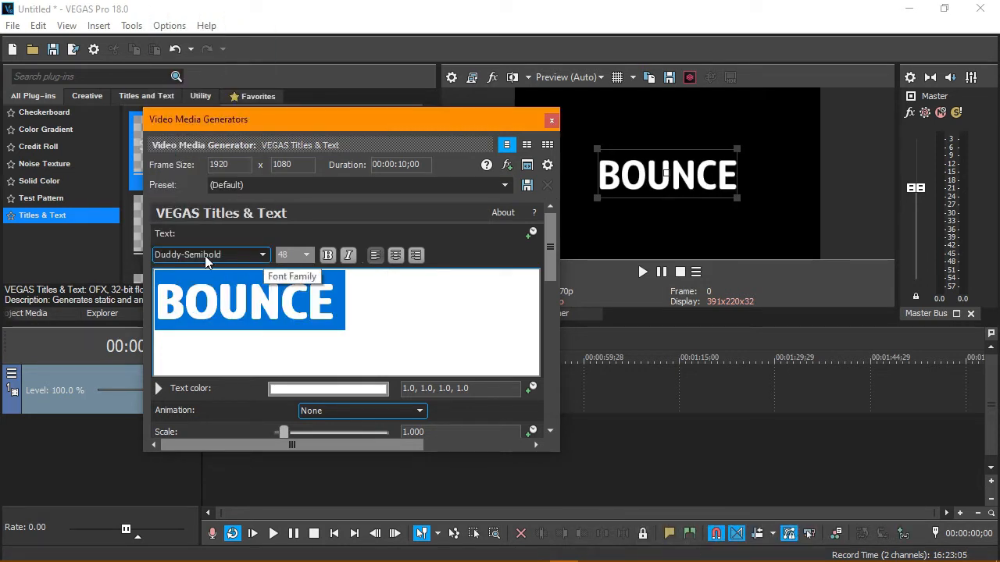
click(356, 323)
double_click(217, 310)
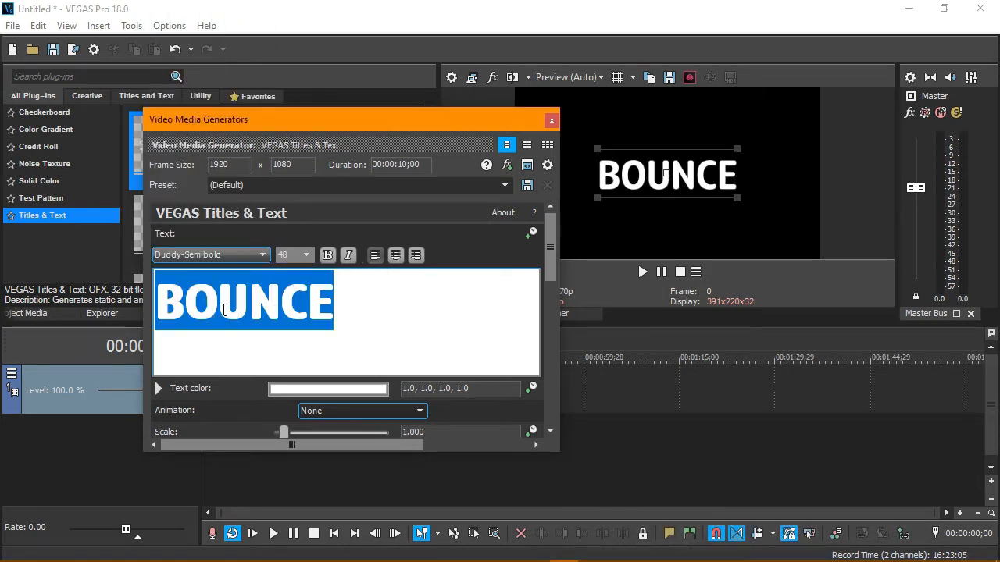
Set the text color to pink (1.0, 0.11, 0.6, 1.0) and close the generator settings.
click(158, 389)
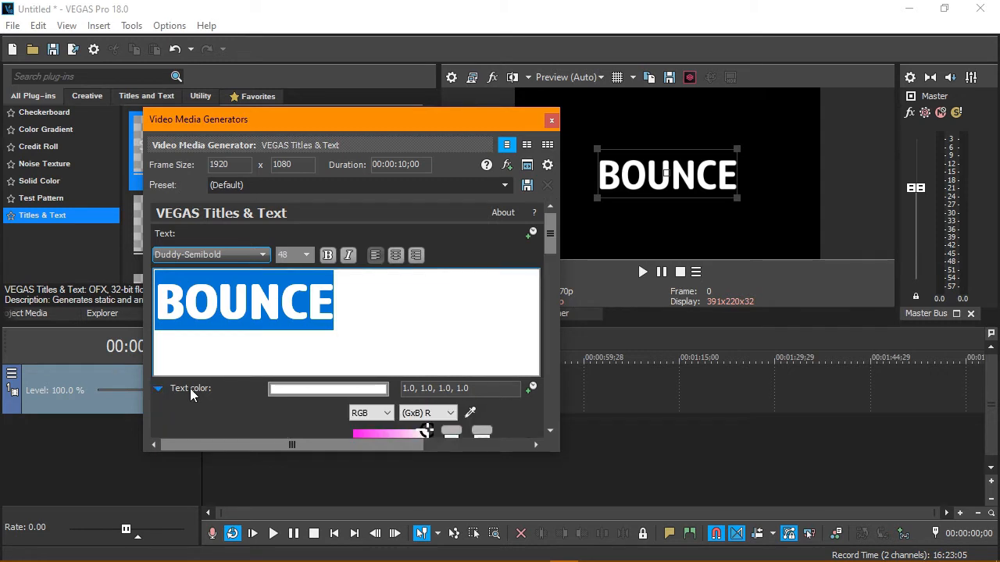
drag(550, 238, 552, 301)
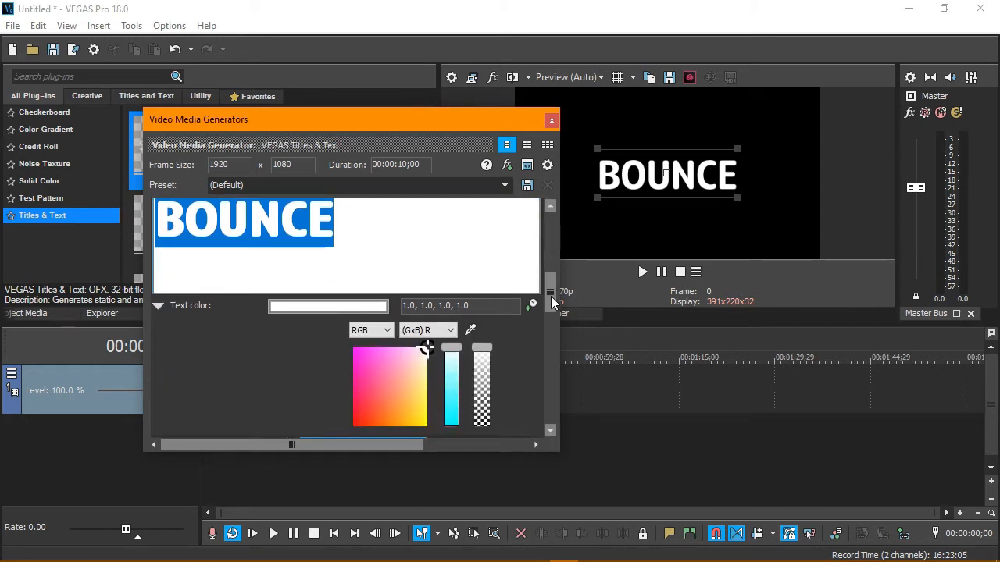
click(408, 358)
click(374, 359)
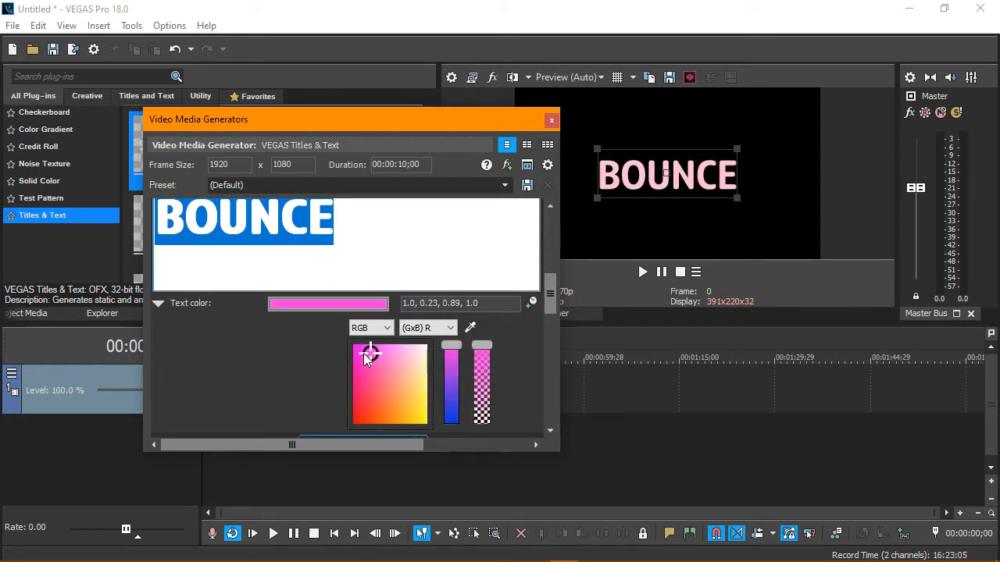
click(366, 360)
click(361, 376)
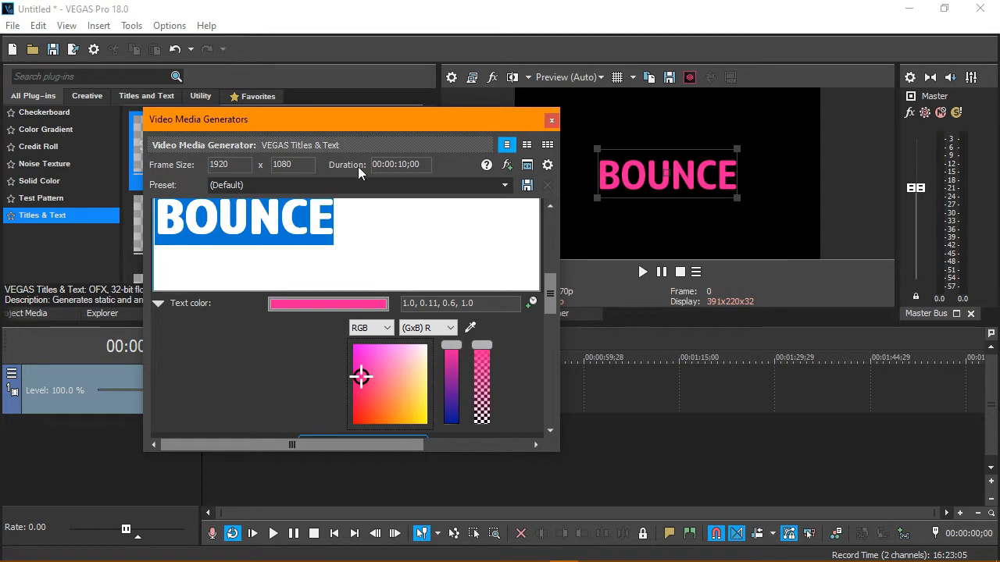
click(552, 123)
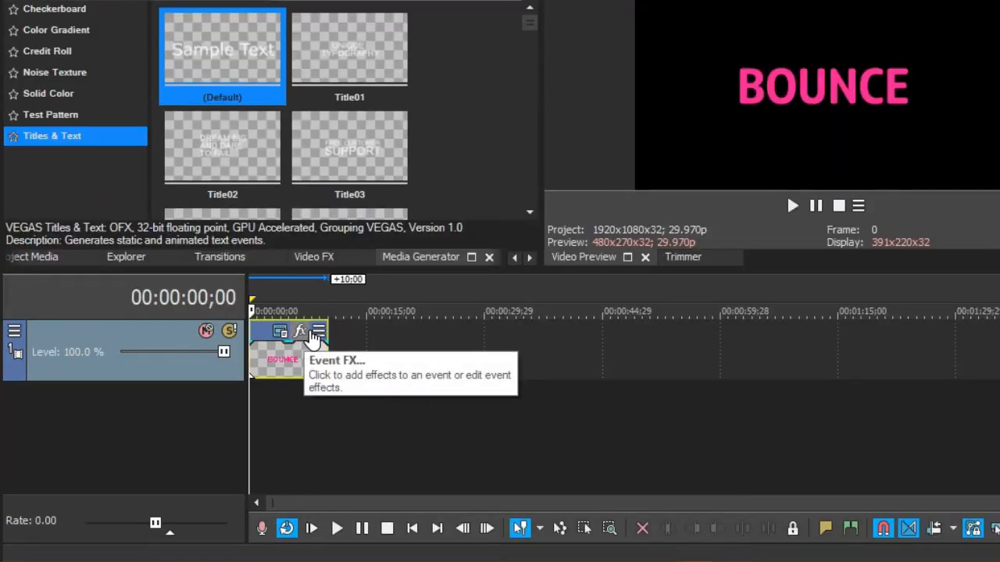
In the BOUNCE event's Pan/Crop, shift the frame horizontally at time zero to an X Center of about 2,393, leaving the text outside the frame.
click(311, 332)
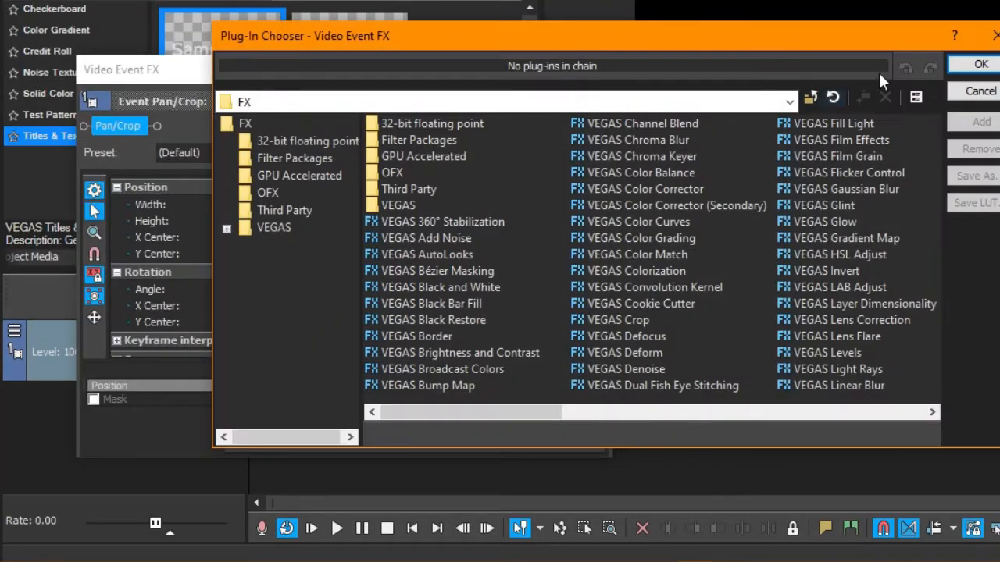
click(995, 35)
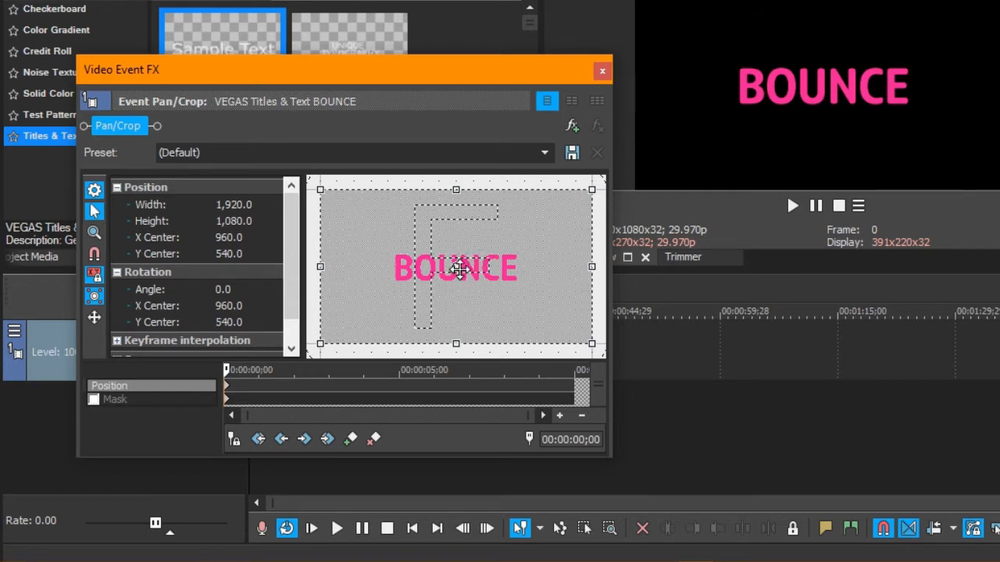
key(Right)
key(Right)
key(Right)
key(Right)
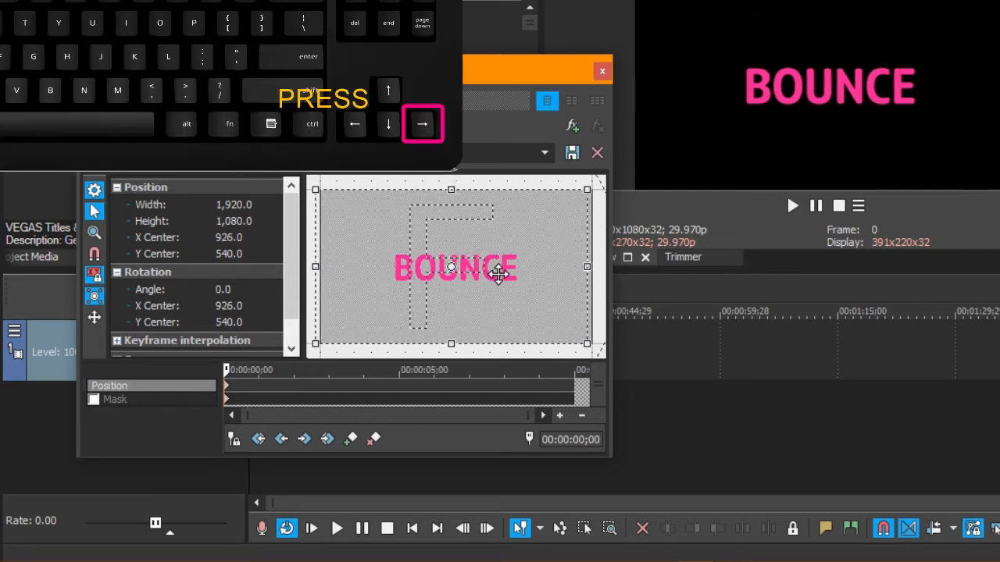
key(Right)
key(Right)
key(Right)
key(Right)
key(Right)
key(Right)
key(Right)
key(Right)
key(Right)
key(Right)
key(Right)
key(Right)
key(Right)
key(Right)
key(Right)
key(Right)
key(Right)
key(Right)
key(Right)
key(Right)
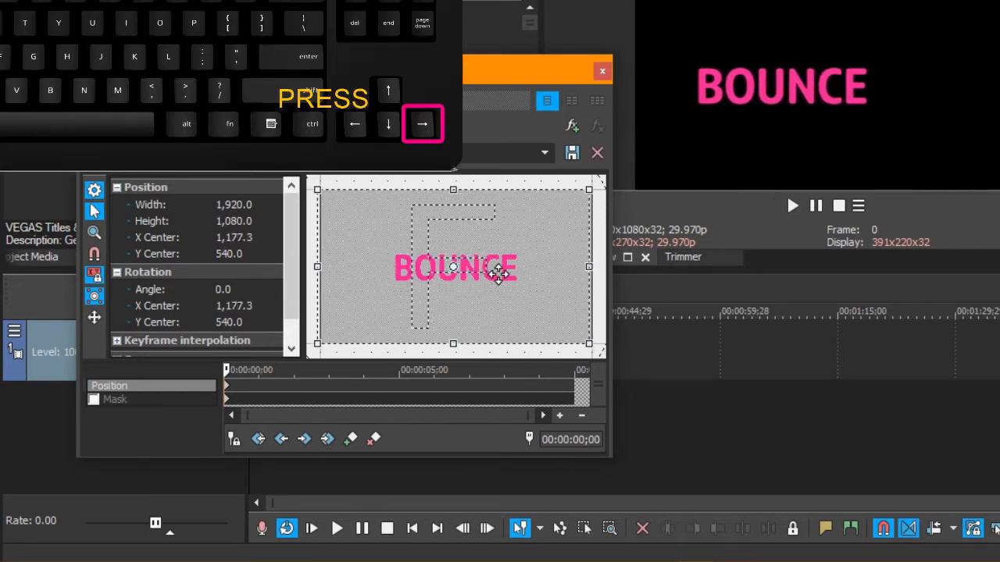
key(Right)
key(Right)
key(Right)
key(Right)
key(Right)
key(Right)
key(Right)
key(Right)
key(Right)
key(Right)
key(Right)
key(Right)
key(Right)
key(Right)
key(Right)
key(Right)
key(Right)
key(Right)
key(Right)
key(Right)
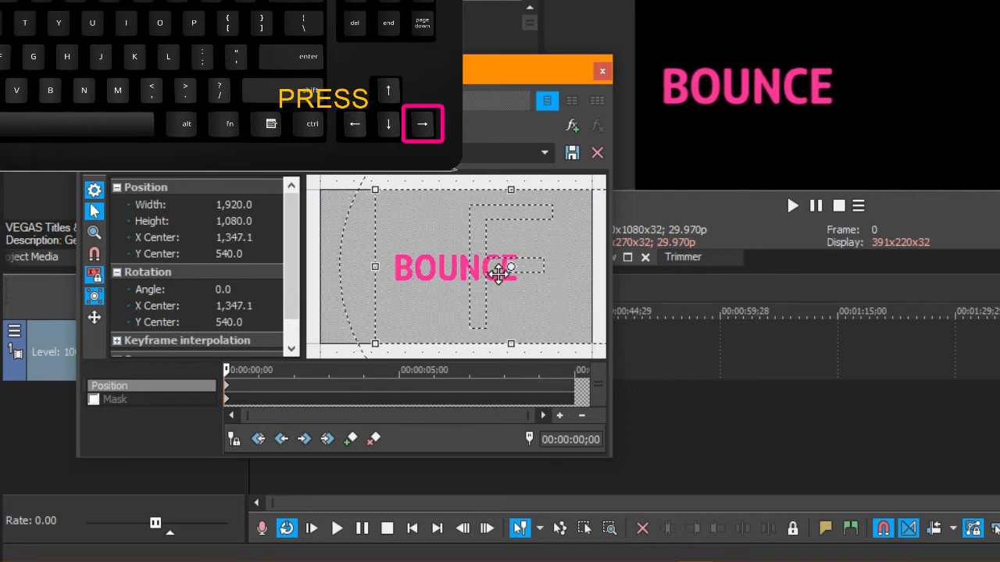
key(Right)
key(Right)
key(Right)
key(Right)
key(Right)
key(Right)
key(Right)
key(Right)
key(Right)
key(Right)
key(Right)
key(Right)
key(Right)
key(Right)
key(Right)
key(Right)
key(Right)
key(Right)
key(Right)
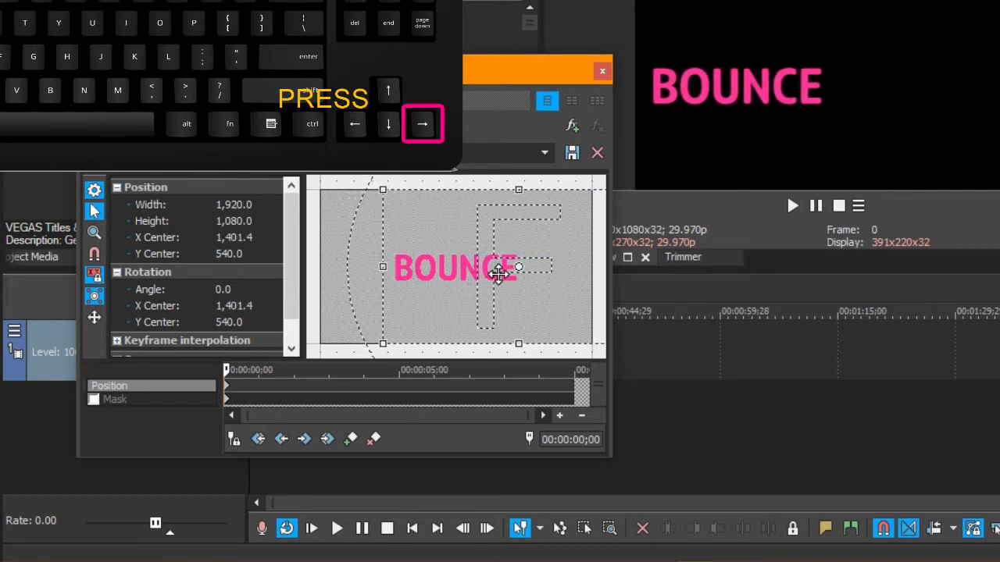
key(Right)
key(Right)
key(Right)
key(Right)
key(Right)
key(Right)
key(Right)
key(Right)
key(Right)
key(Right)
key(Right)
key(Right)
key(Right)
key(Right)
key(Right)
key(Right)
key(Right)
key(Right)
key(Right)
key(Right)
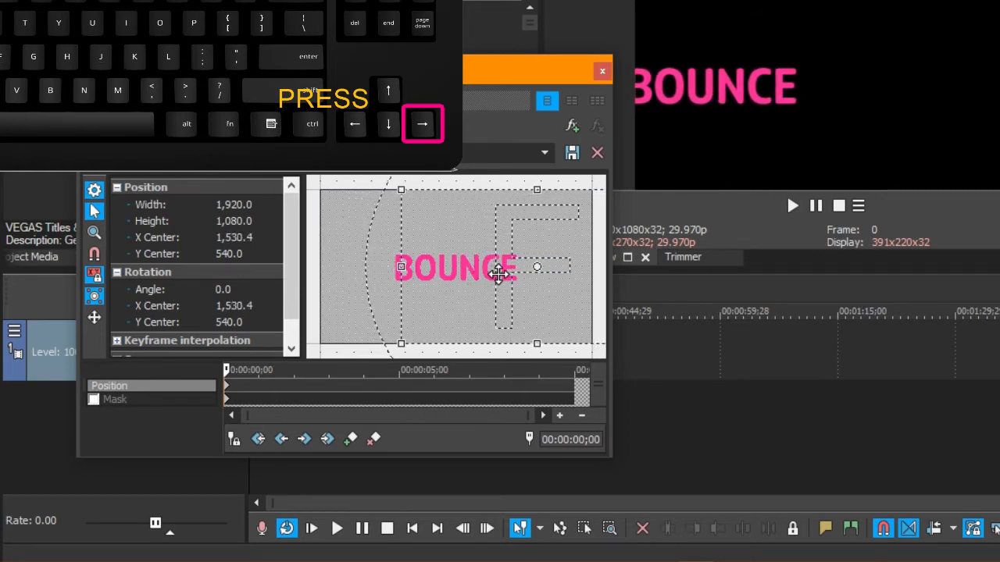
key(Right)
key(Right)
key(Right)
key(Right)
key(Right)
key(Right)
key(Right)
key(Right)
key(Right)
key(Right)
key(Right)
key(Right)
key(Right)
key(Right)
key(Right)
key(Right)
key(Right)
key(Right)
key(Right)
key(Right)
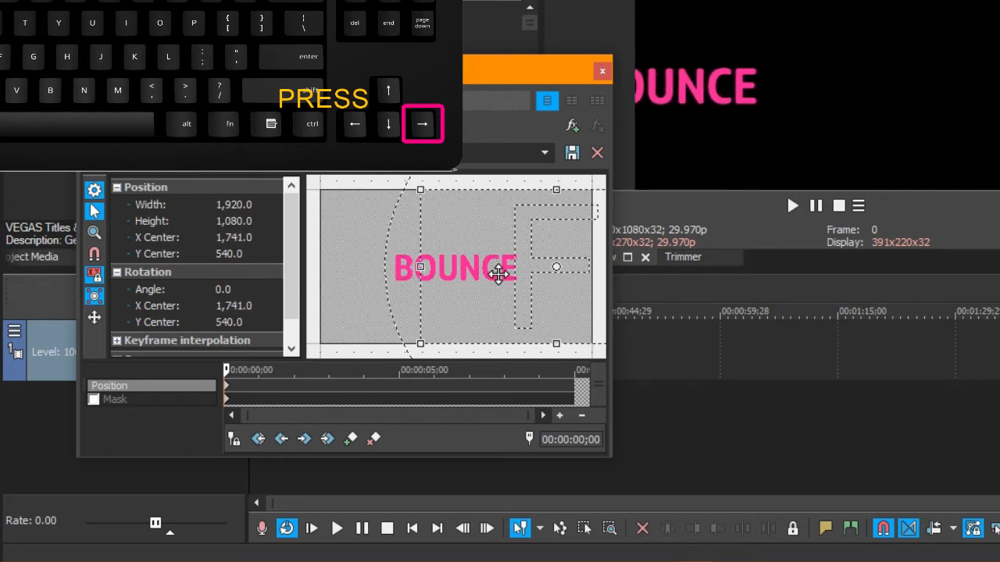
key(Right)
key(Right)
key(Right)
key(Right)
key(Right)
key(Right)
key(Right)
key(Right)
key(Right)
key(Right)
key(Right)
key(Right)
key(Right)
key(Right)
key(Right)
key(Right)
key(Right)
key(Right)
key(Right)
key(Right)
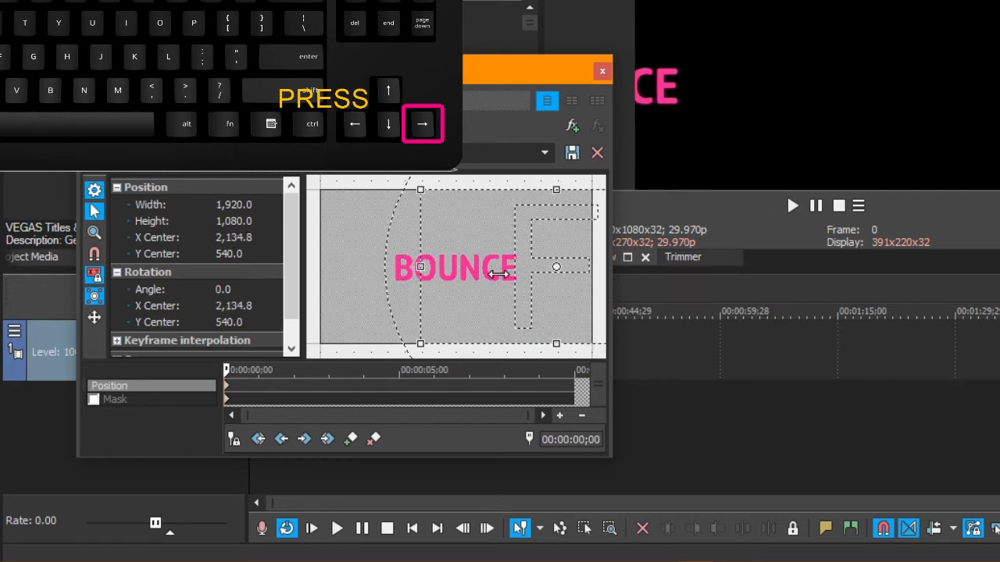
key(Right)
key(Right)
key(Right)
key(Right)
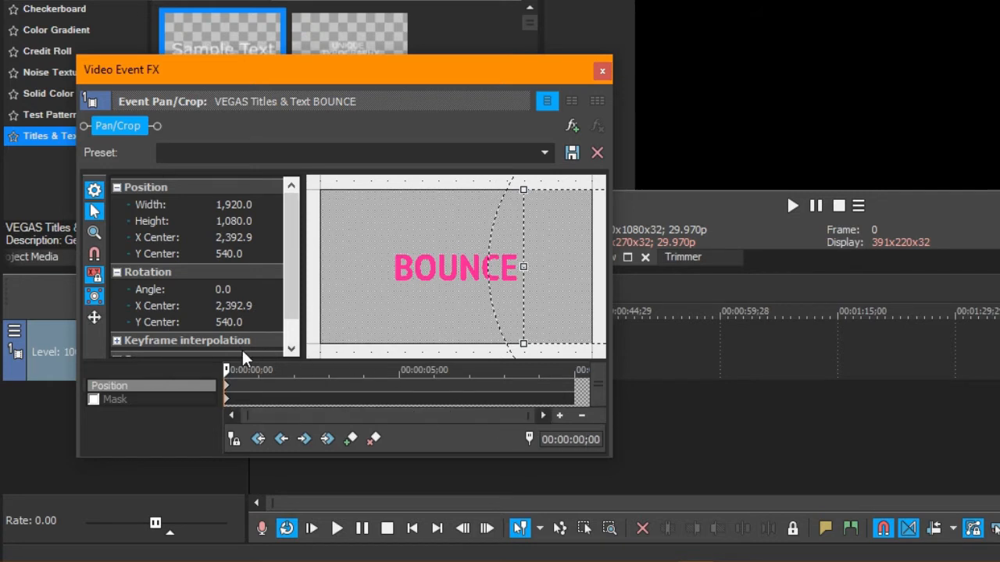
Restore the default Pan/Crop framing at 00:00:00;04 to create a second position keyframe.
drag(236, 375, 239, 377)
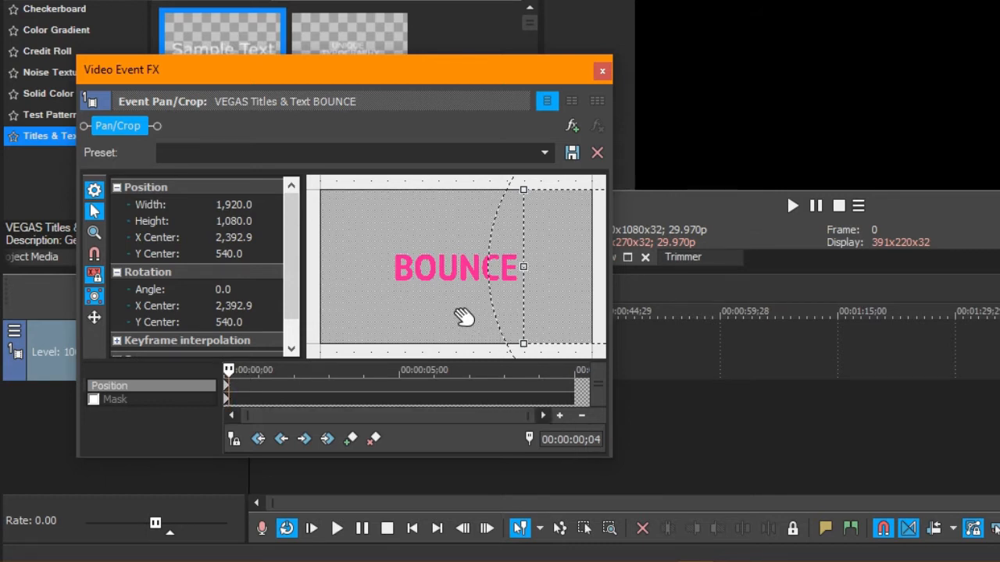
right_click(432, 268)
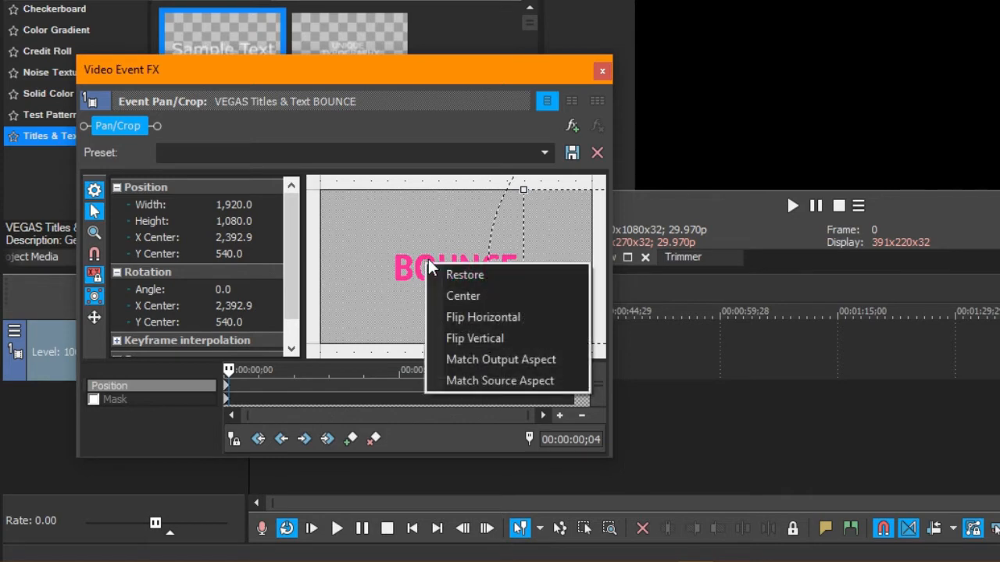
click(508, 275)
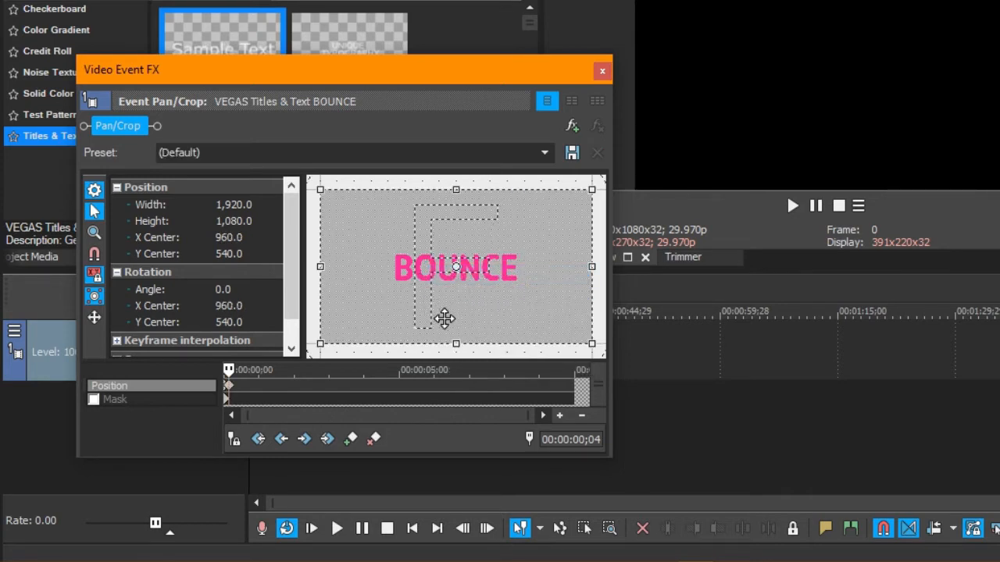
Play the BOUNCE title's entrance from the project start a few times, pausing the playback at the end.
click(412, 528)
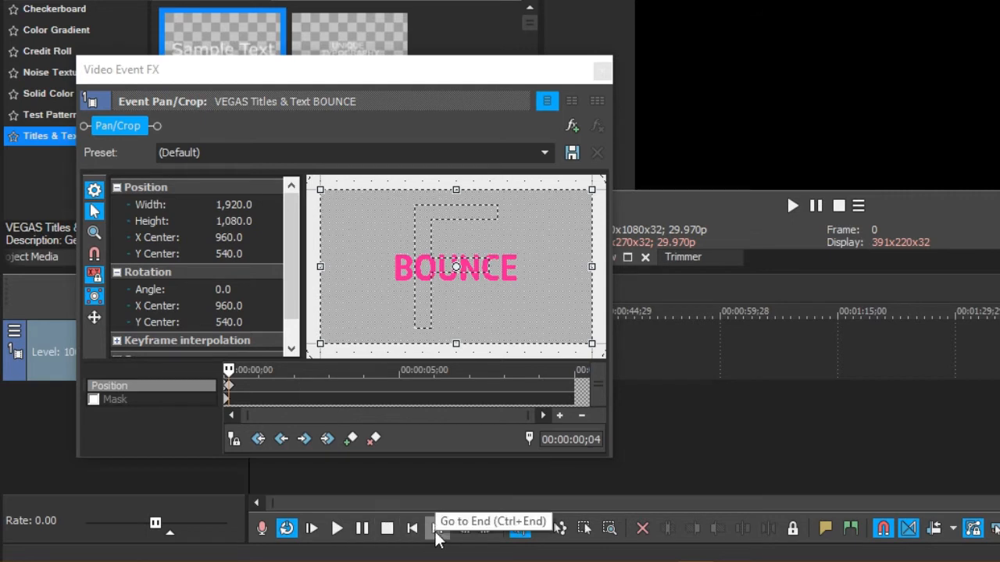
click(336, 529)
click(413, 529)
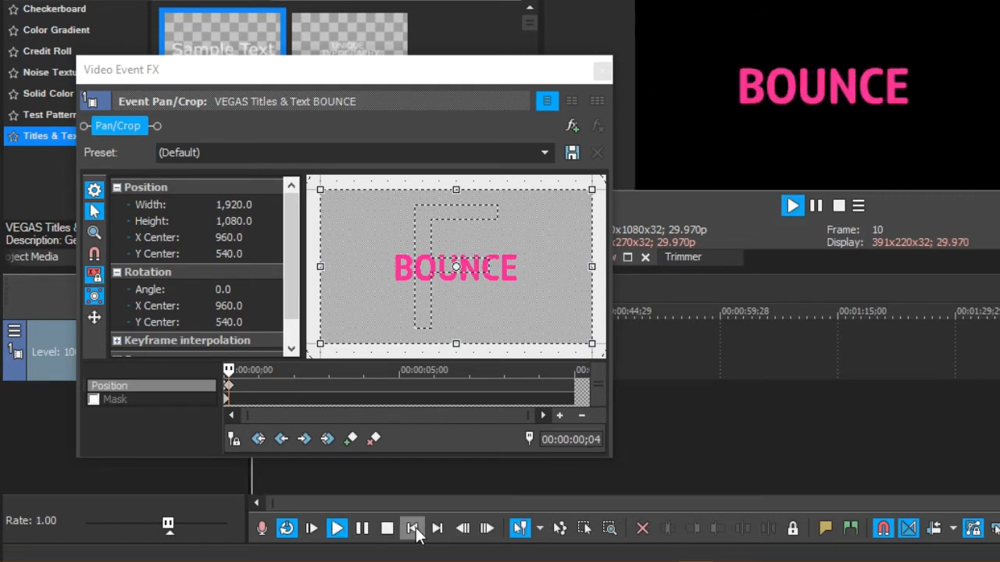
click(413, 529)
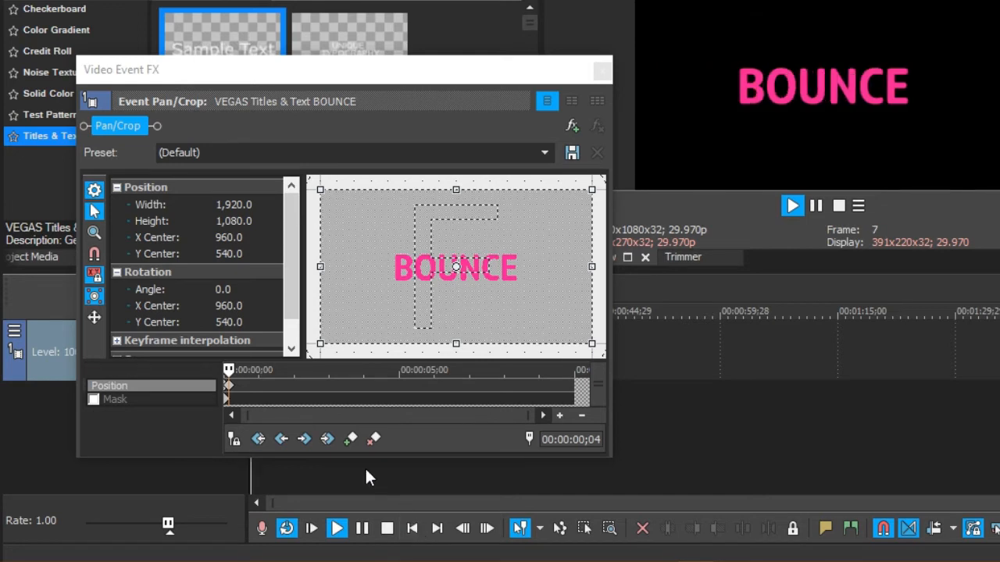
click(362, 529)
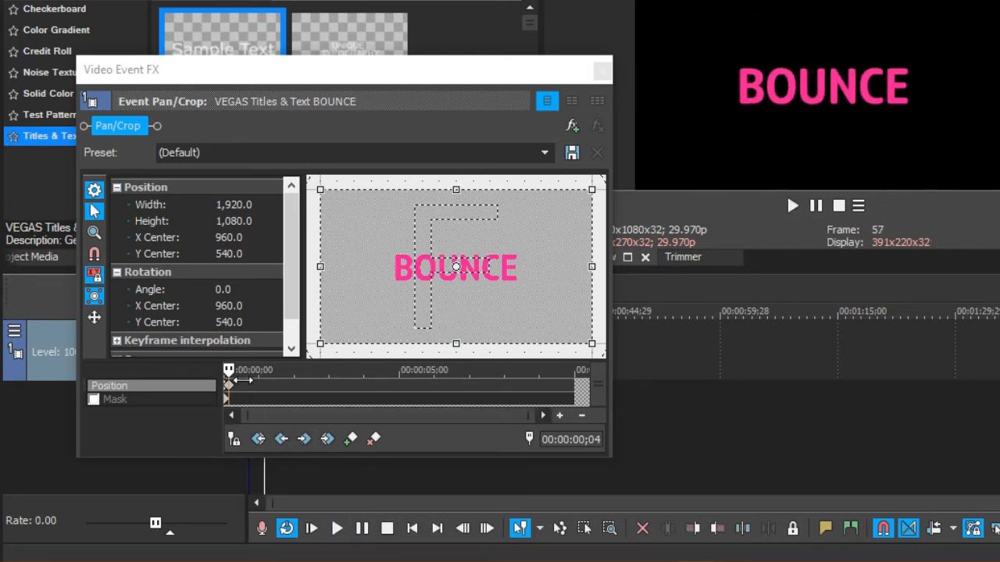
Add a Pan/Crop position keyframe at 00:00:00;08 with the X Center set to 930.
drag(243, 380, 246, 380)
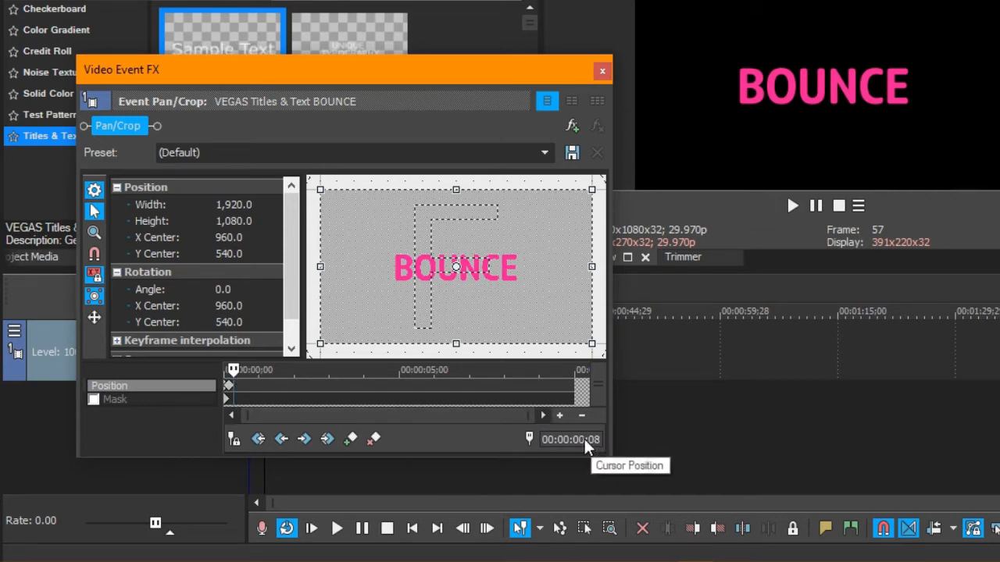
click(238, 239)
click(243, 243)
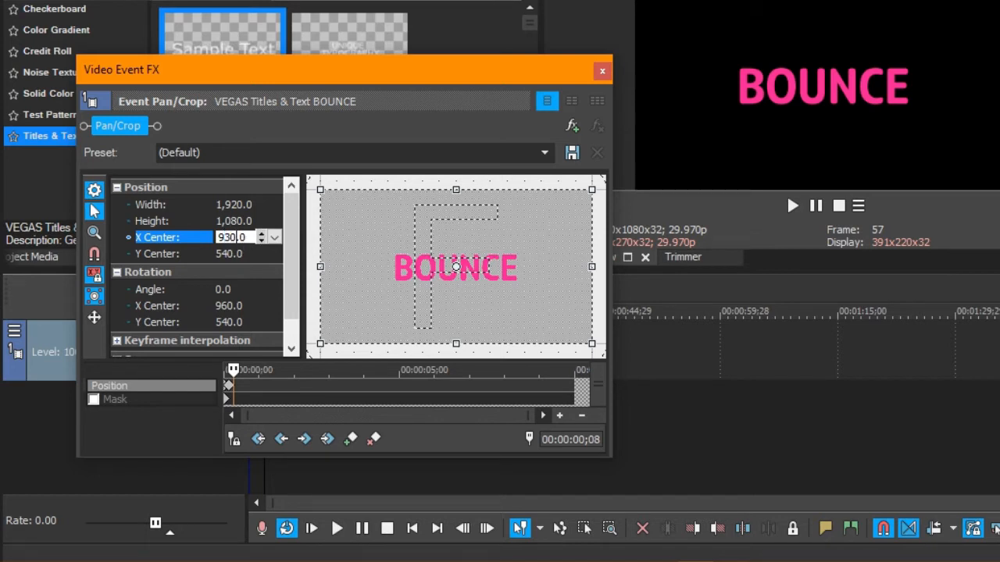
click(248, 206)
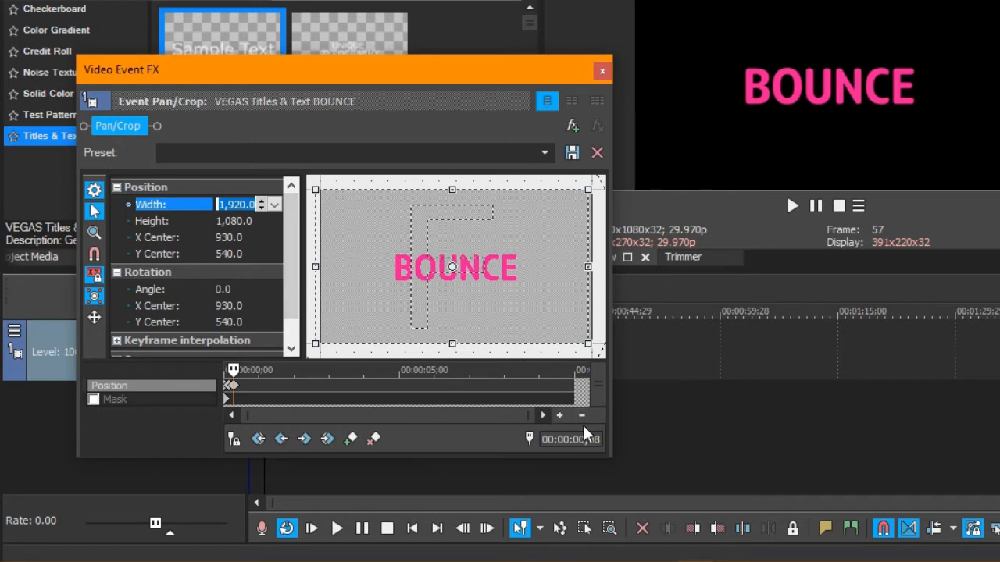
Restore the default Pan/Crop framing at 00:00:00;12 to create a fourth position keyframe.
click(248, 380)
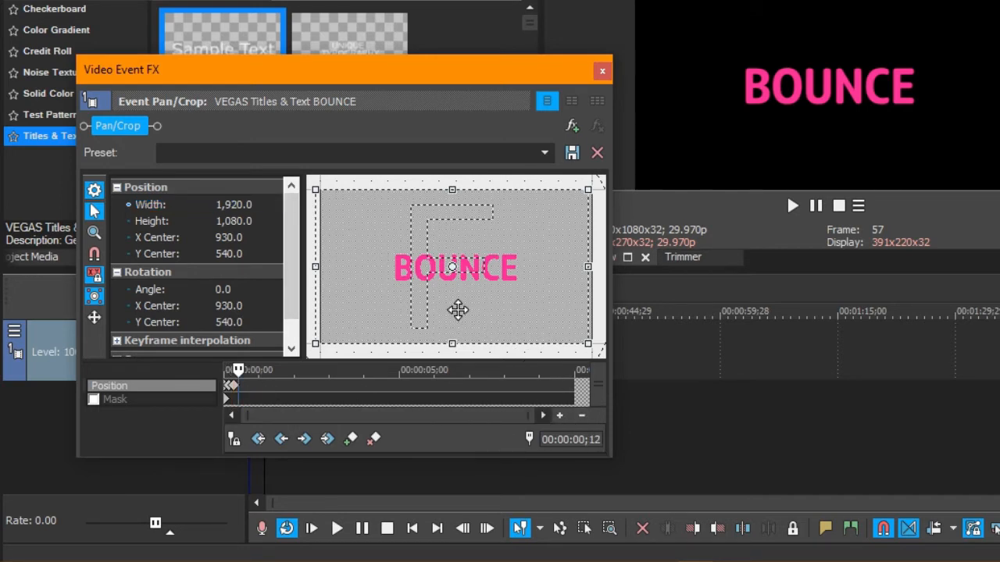
right_click(463, 251)
click(538, 263)
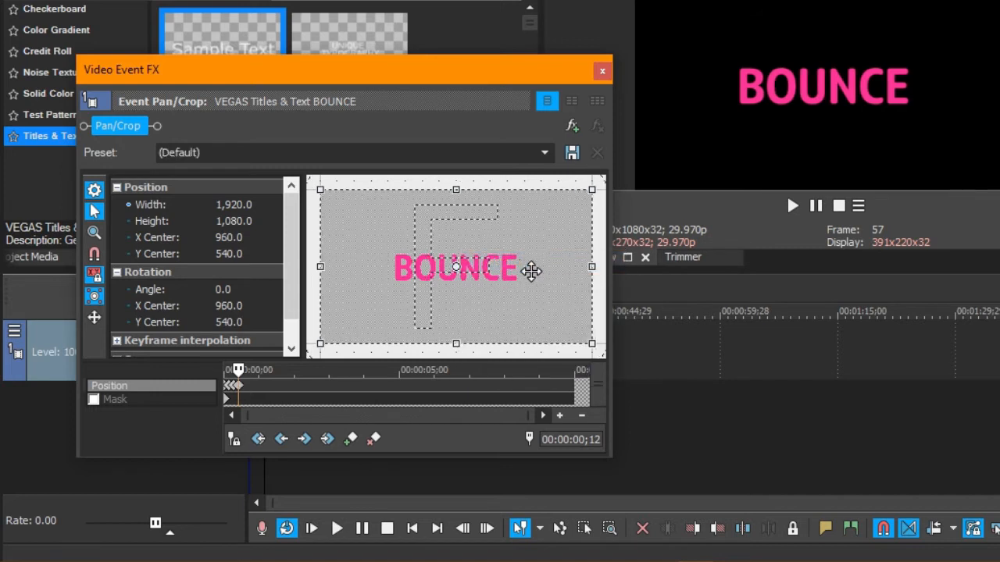
Replay the bounce movement from the project start several times, close the Pan/Crop window and stop the playback.
click(414, 528)
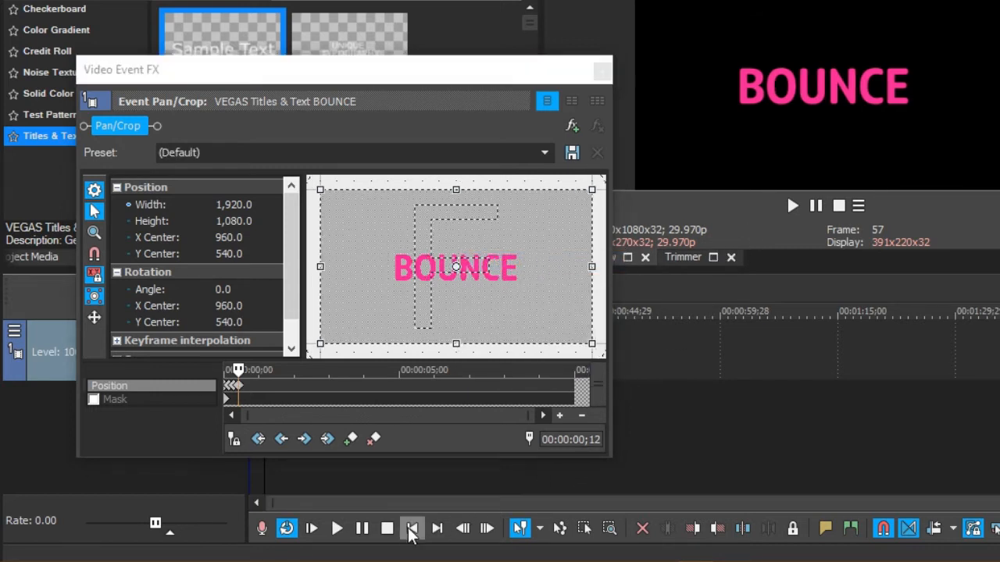
click(337, 529)
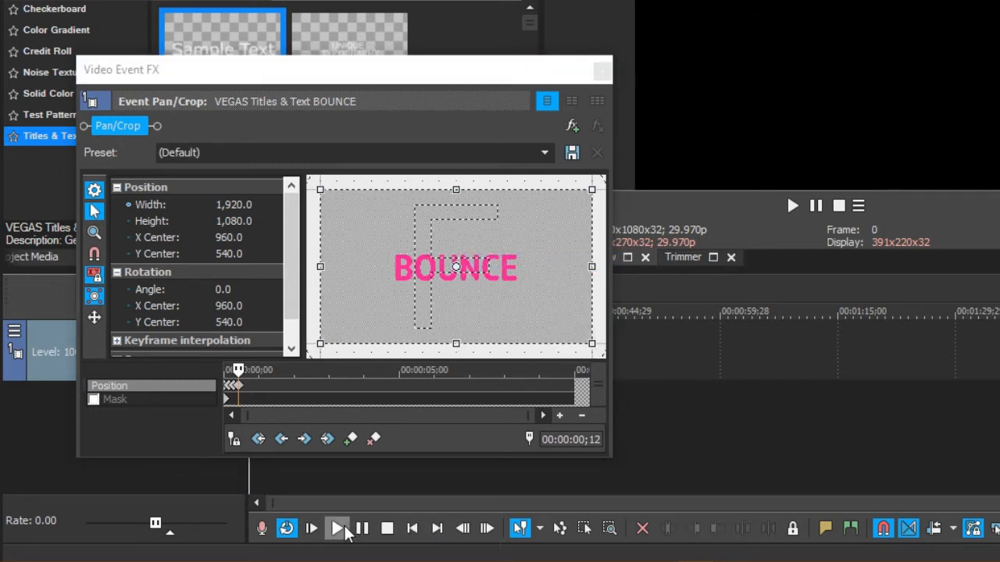
click(414, 529)
click(414, 529)
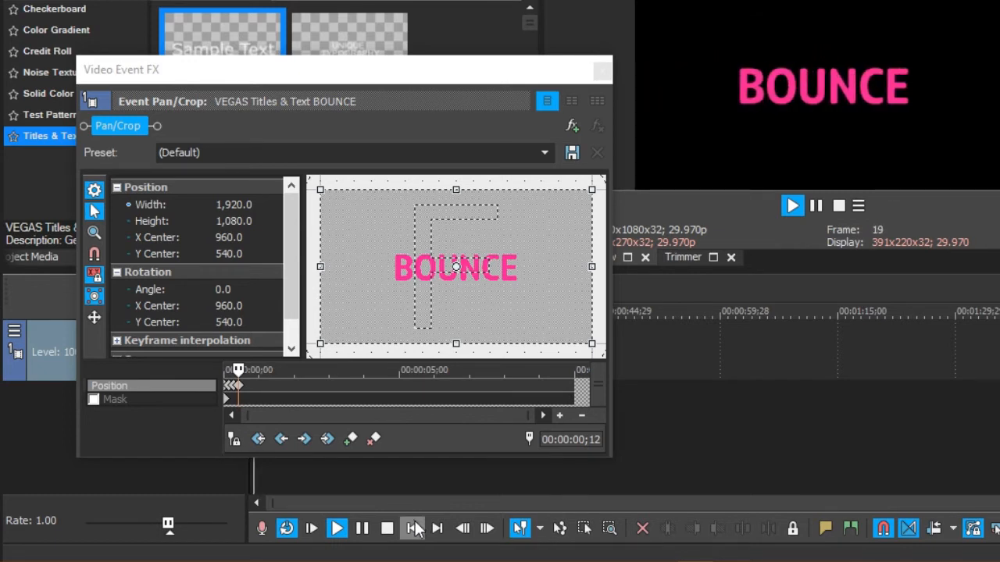
click(413, 529)
click(414, 529)
click(414, 528)
click(413, 529)
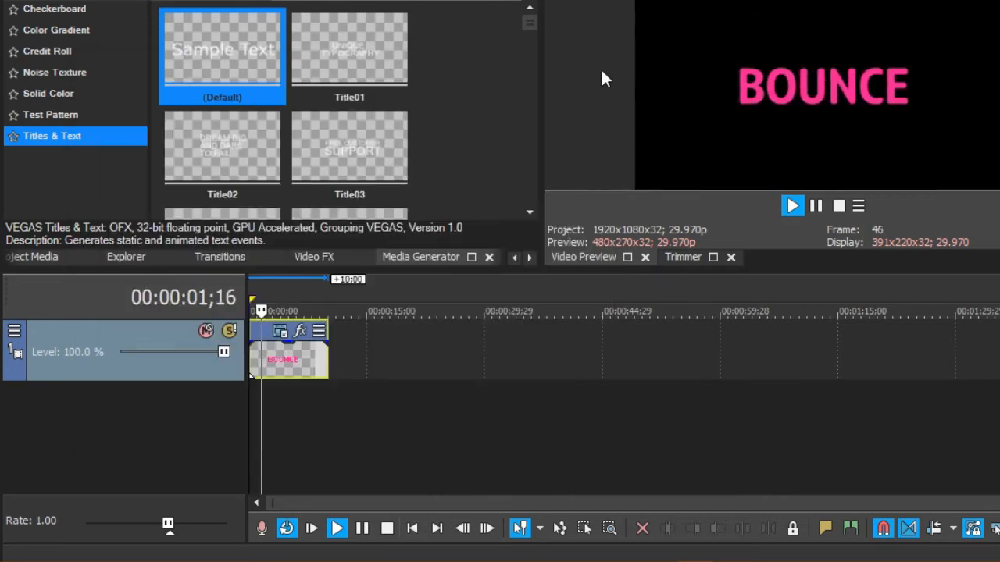
click(601, 71)
key(space)
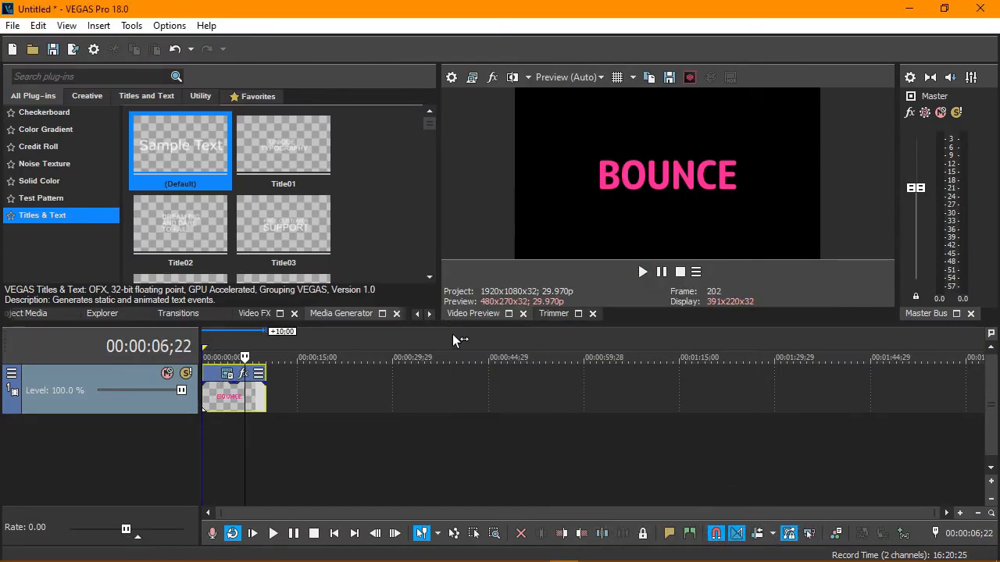
Apply the Linear Blur video effect with the Horizontal Medium preset to the BOUNCE event.
click(255, 316)
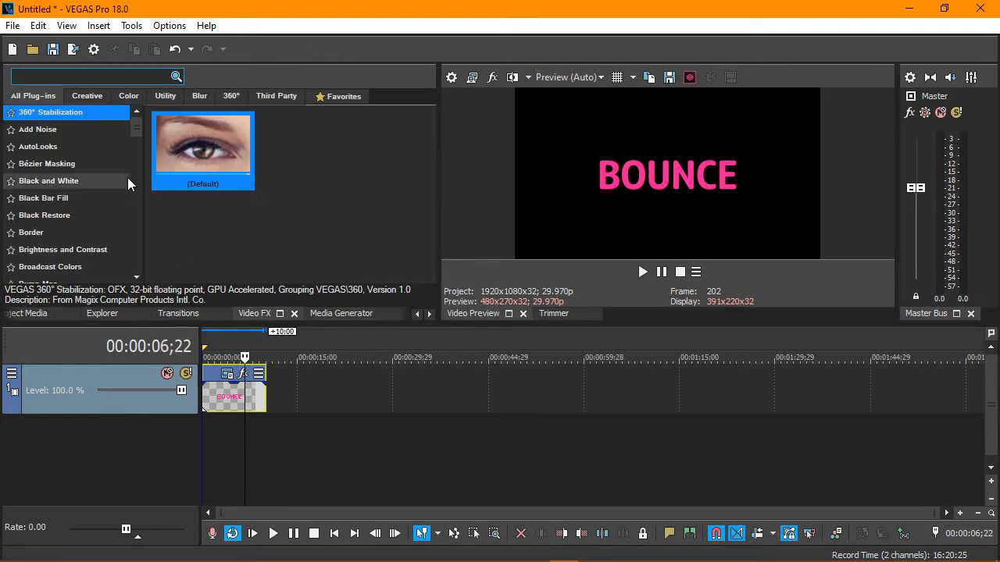
drag(135, 131, 139, 195)
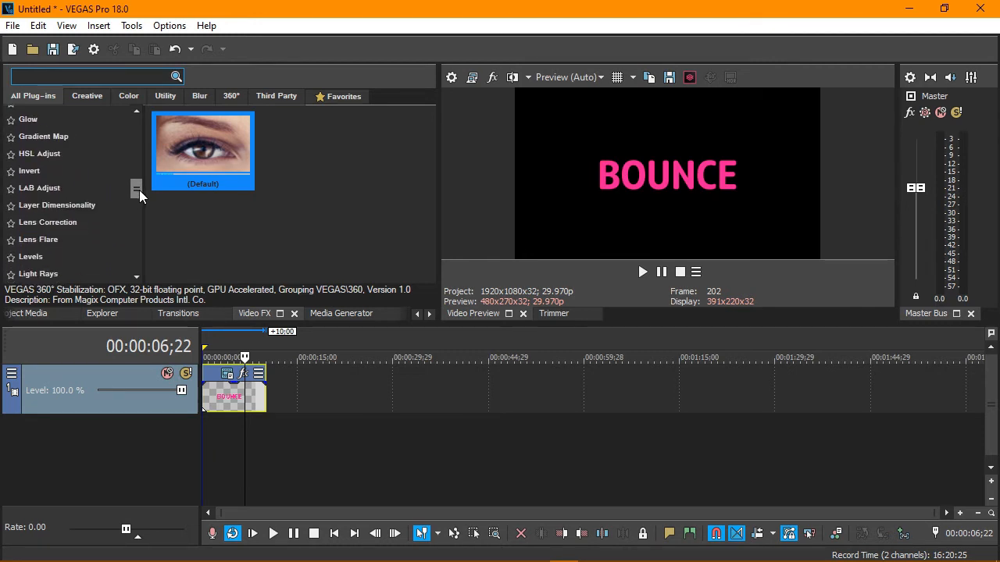
drag(139, 195, 139, 198)
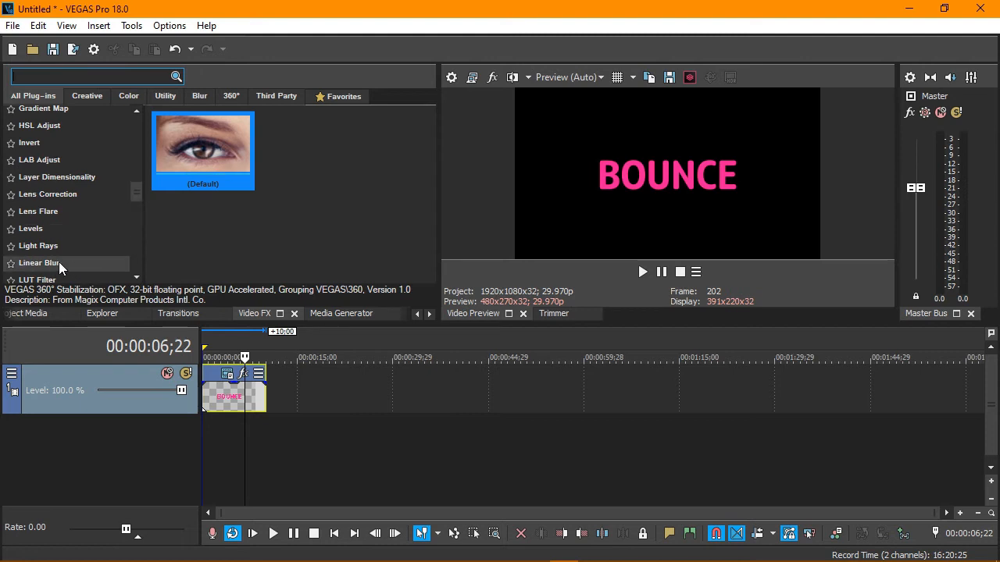
click(78, 264)
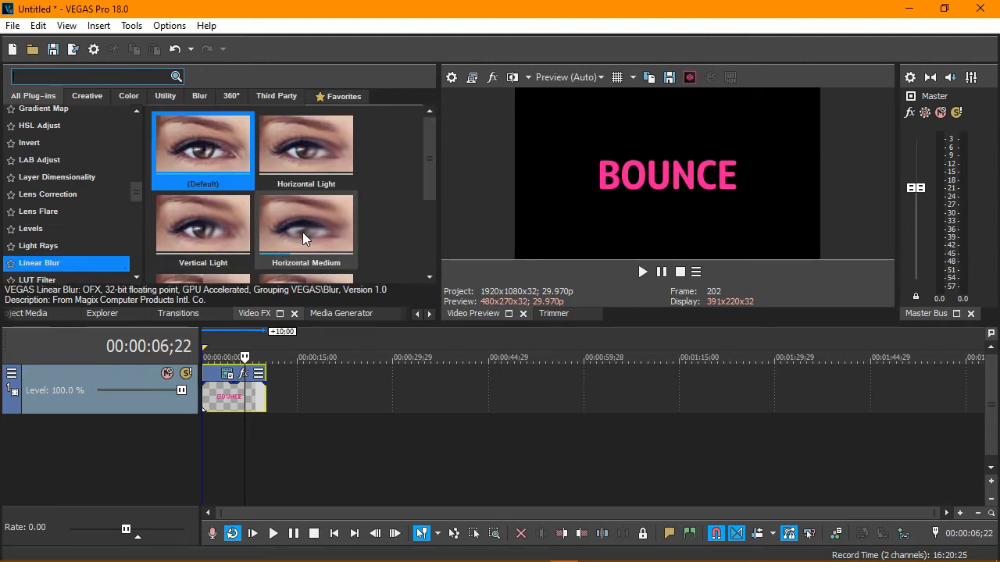
drag(316, 228, 205, 379)
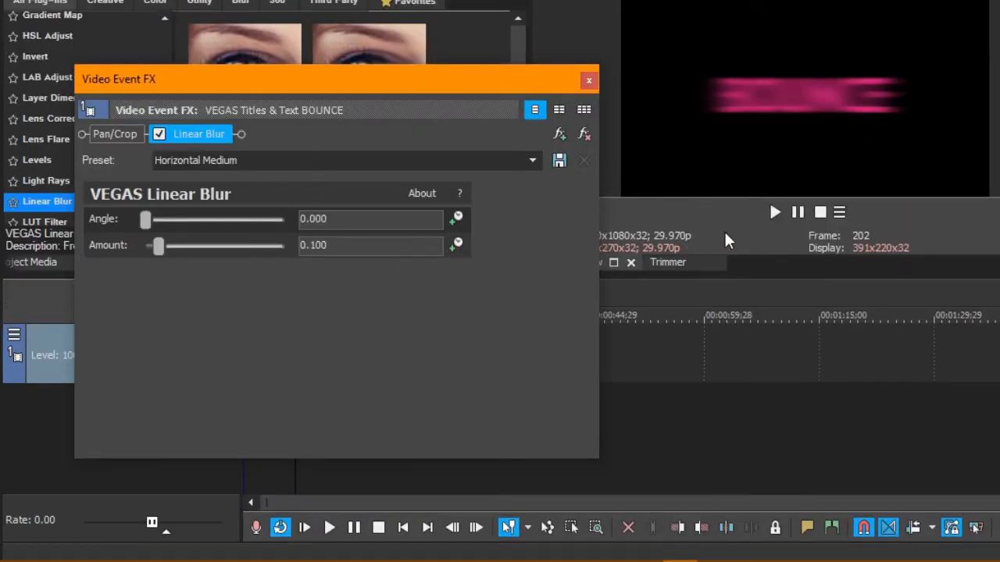
Animate the Linear Blur Amount from time zero and set it to 0.000 at 00:00:00;08.
click(458, 245)
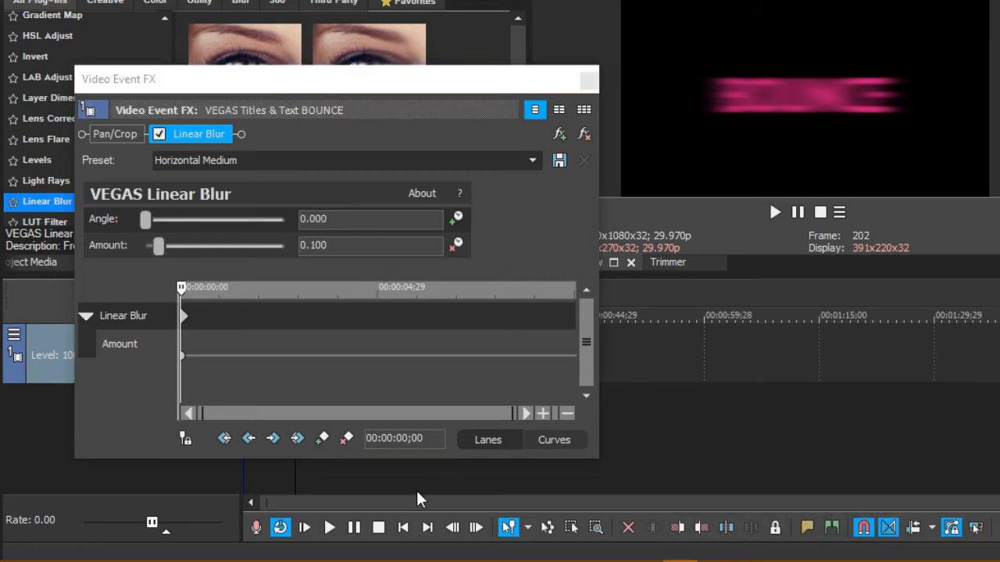
click(403, 527)
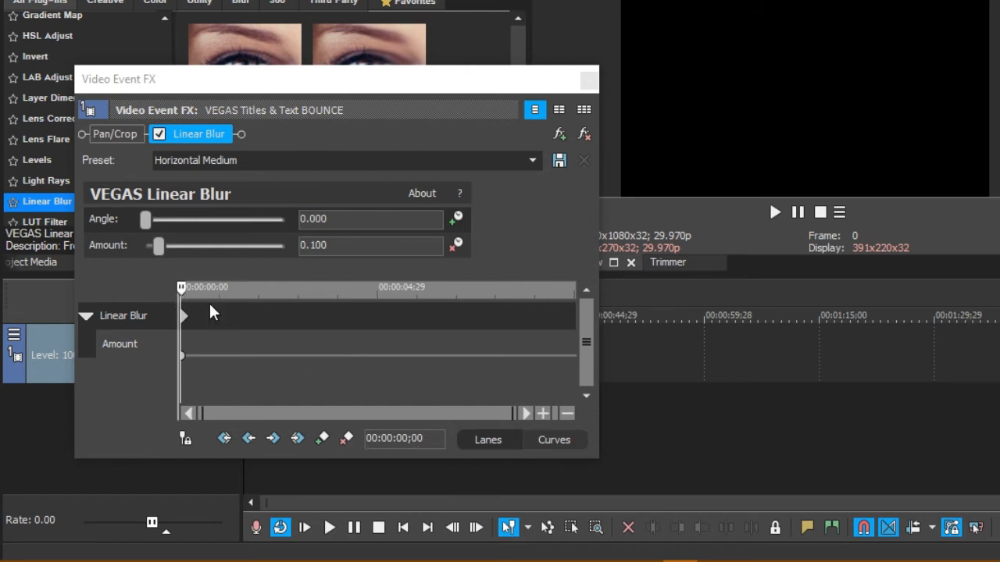
key(Down)
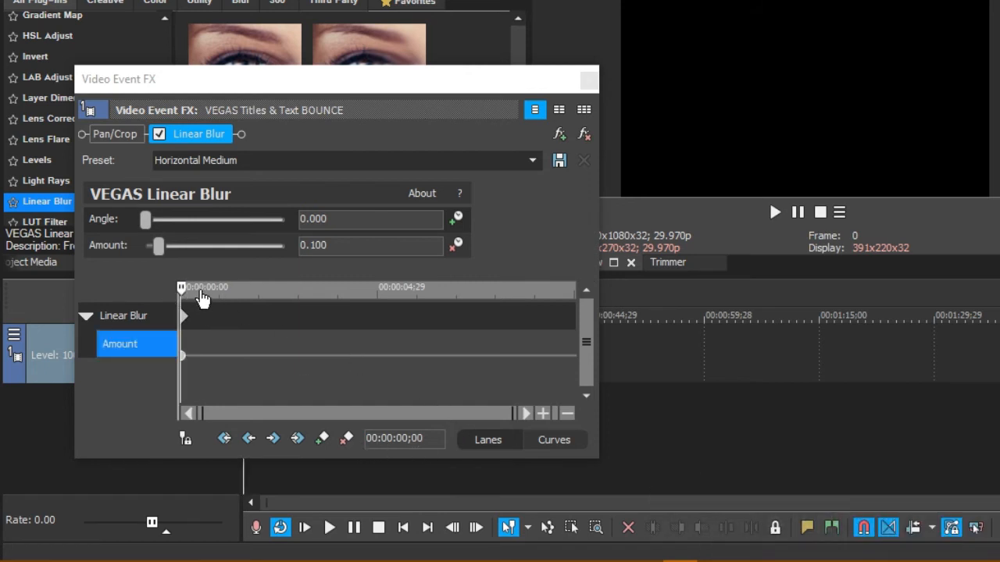
drag(184, 286, 196, 291)
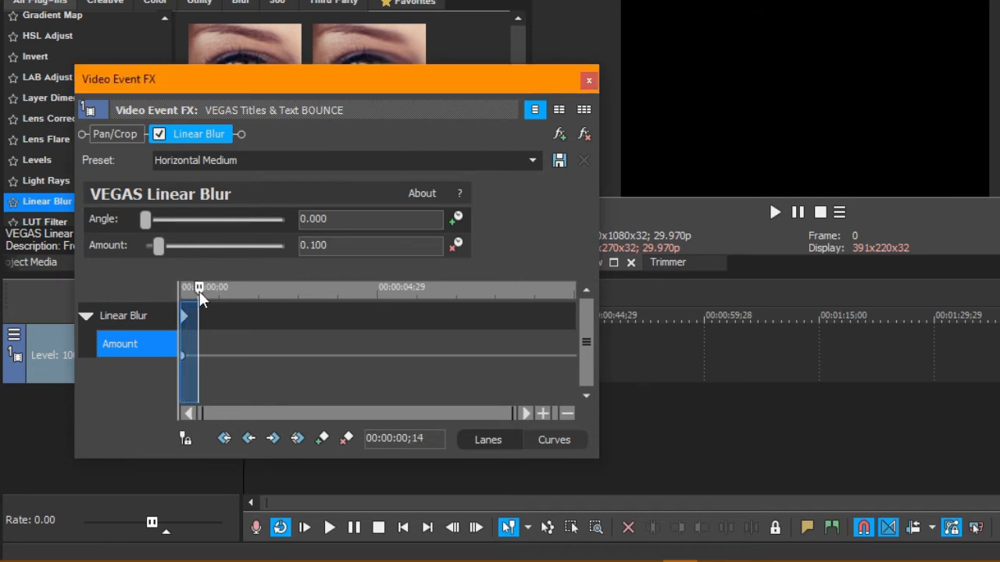
drag(199, 292, 191, 292)
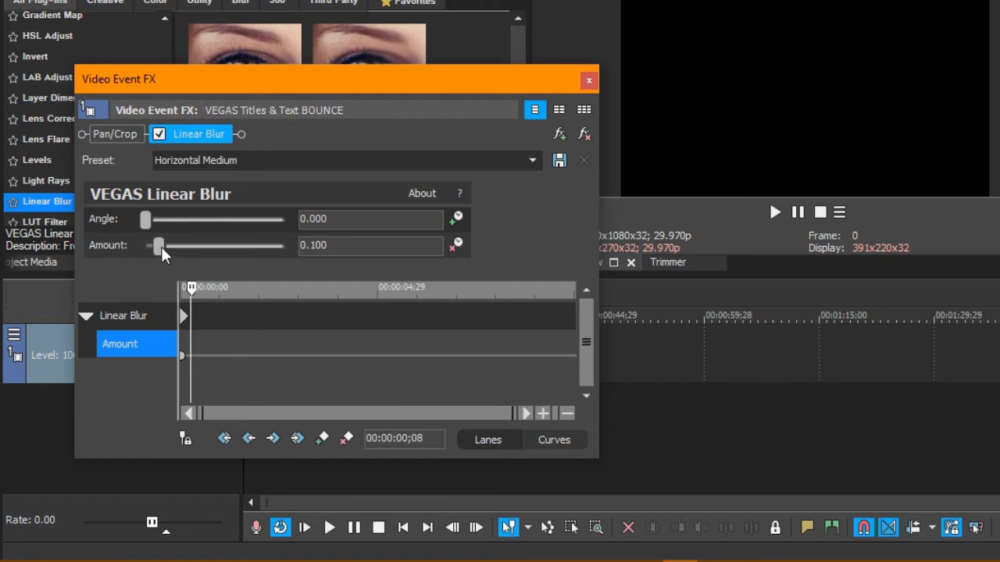
drag(159, 246, 145, 244)
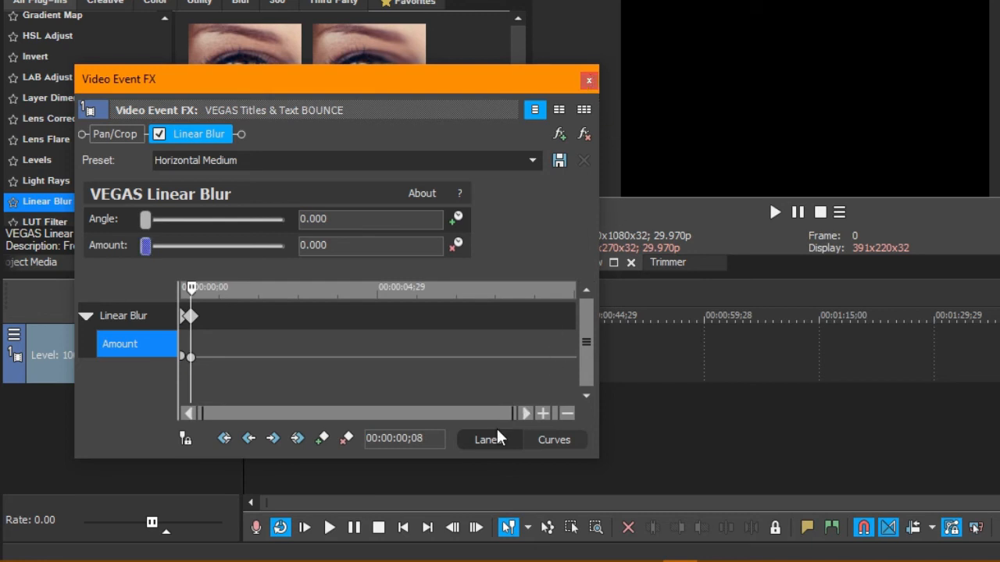
Play the blurred title entrance repeatedly from the project start to check the blur animation, and close the effect window.
click(402, 528)
click(329, 528)
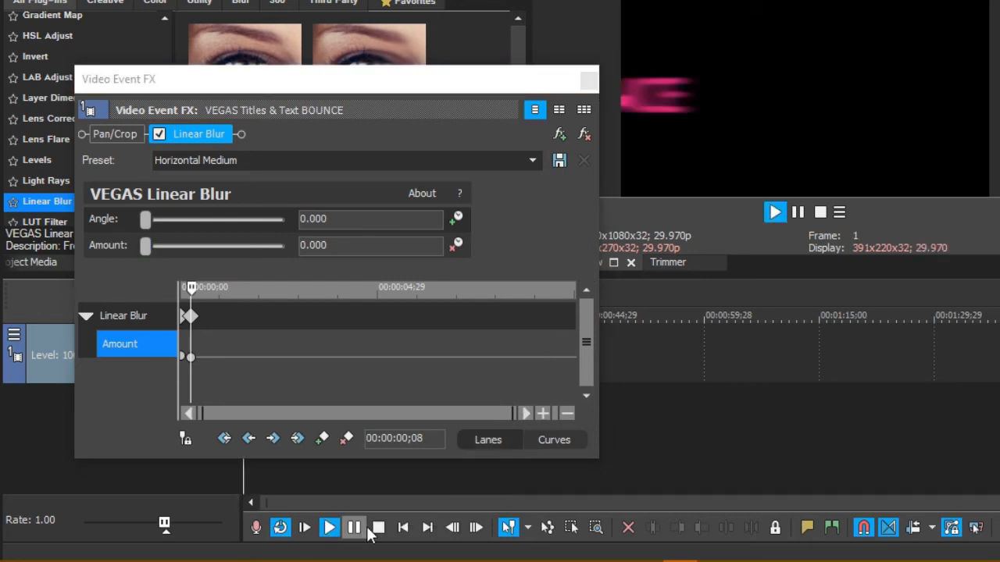
click(401, 534)
click(401, 534)
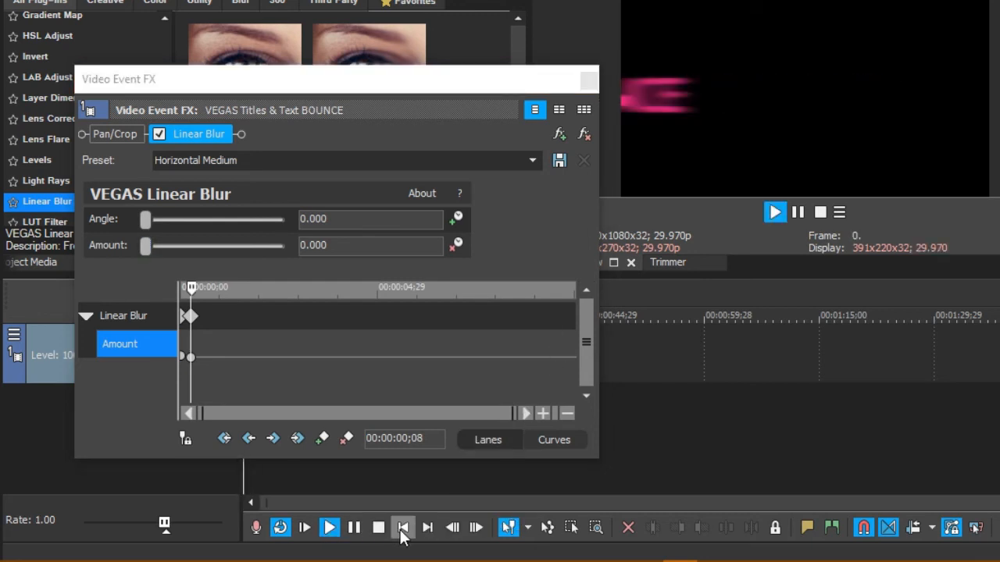
click(402, 534)
click(403, 534)
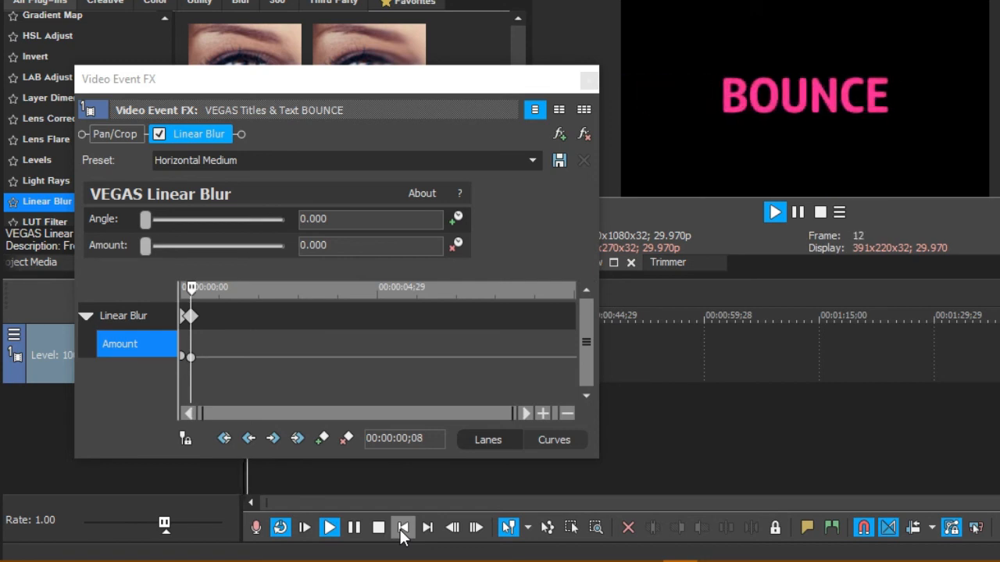
click(403, 534)
click(403, 534)
click(402, 534)
click(402, 534)
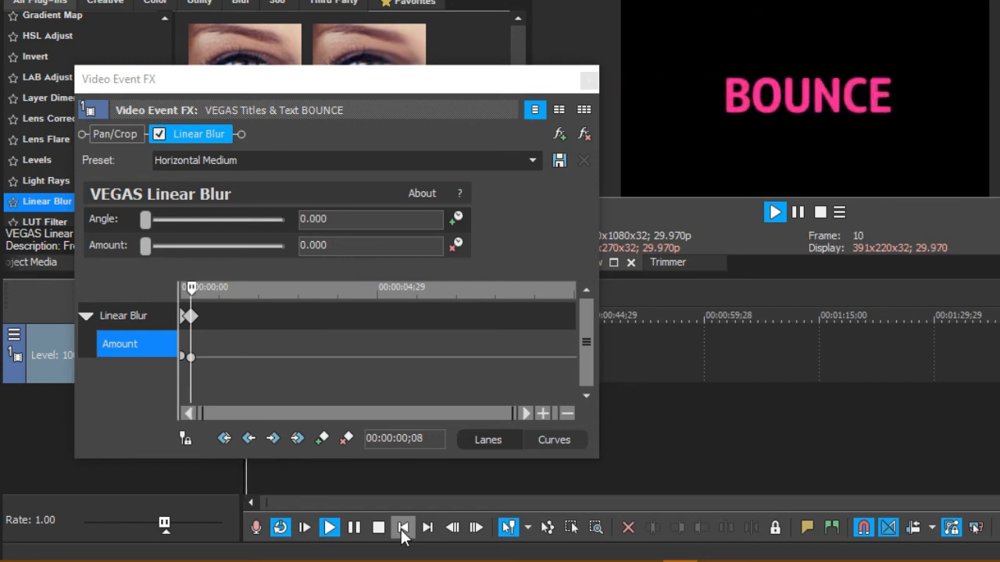
click(402, 534)
click(402, 534)
click(402, 534)
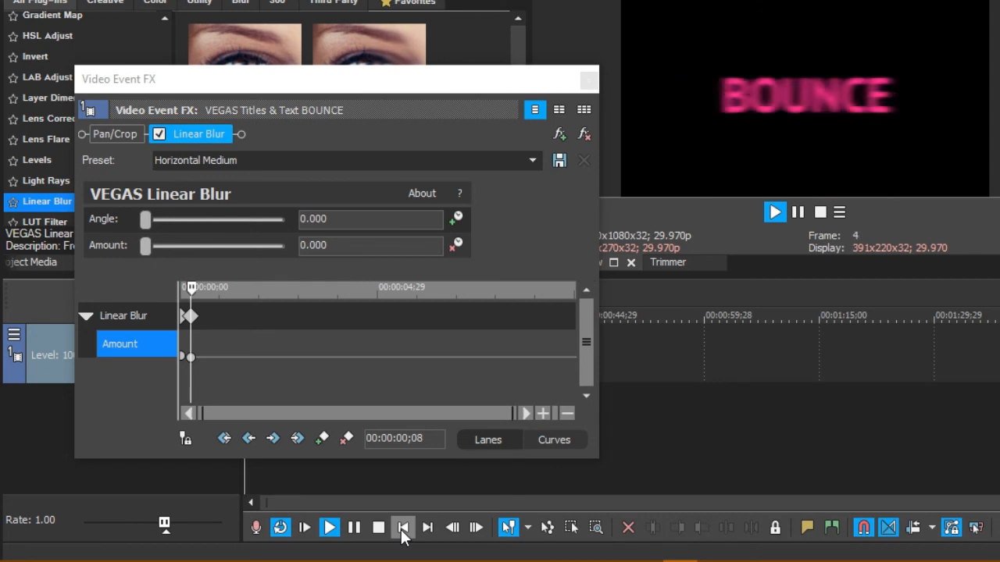
click(402, 534)
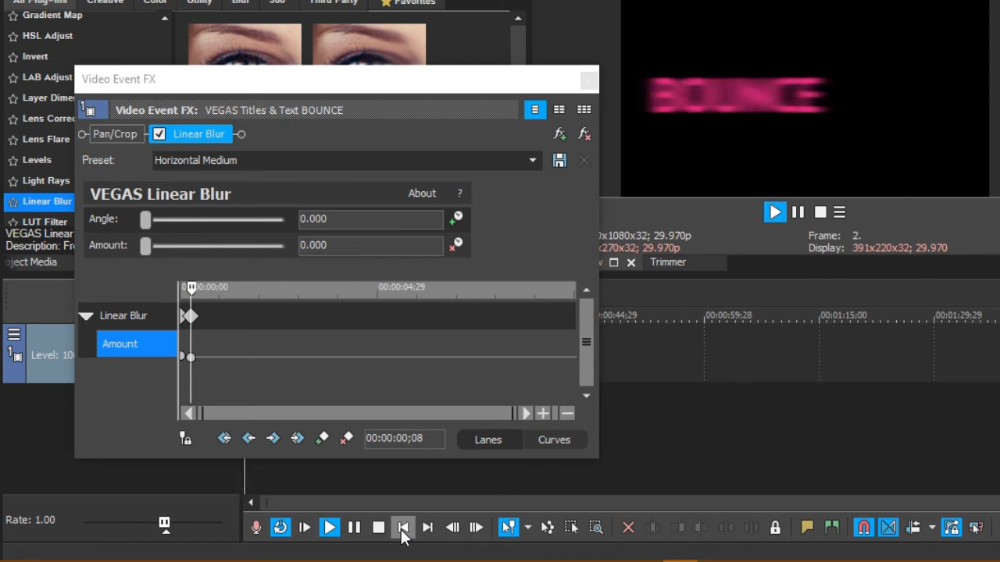
click(402, 535)
click(402, 534)
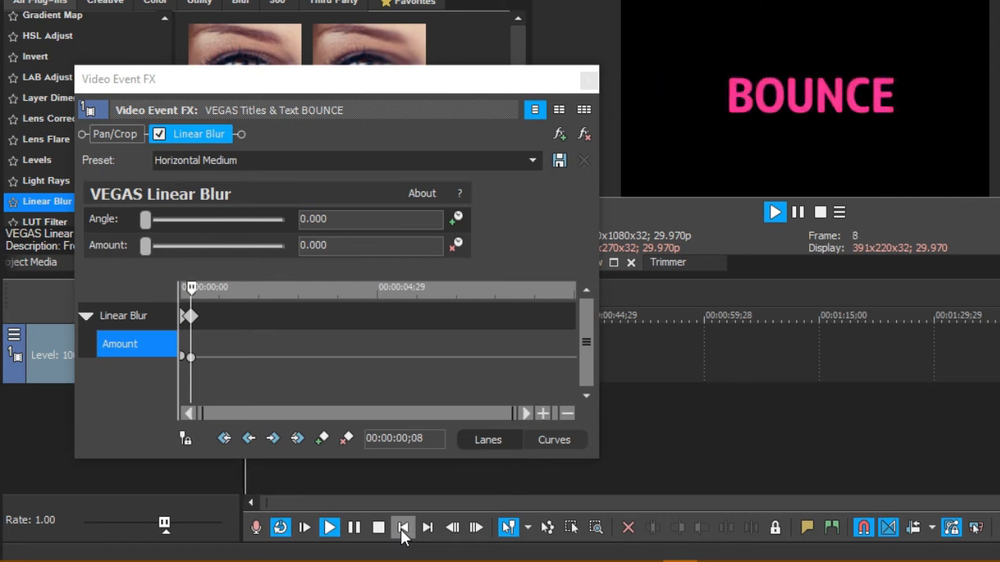
click(402, 534)
click(402, 534)
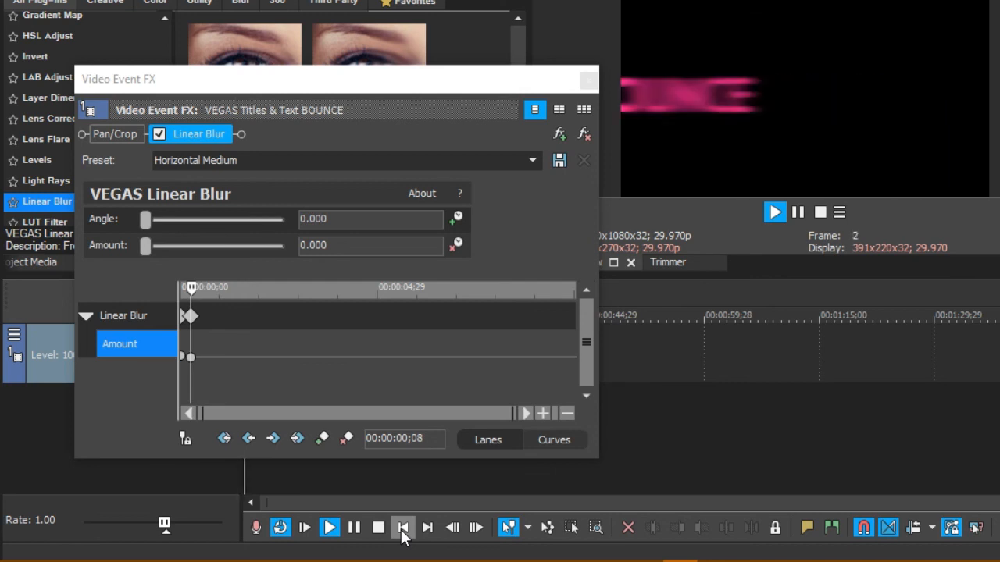
click(402, 534)
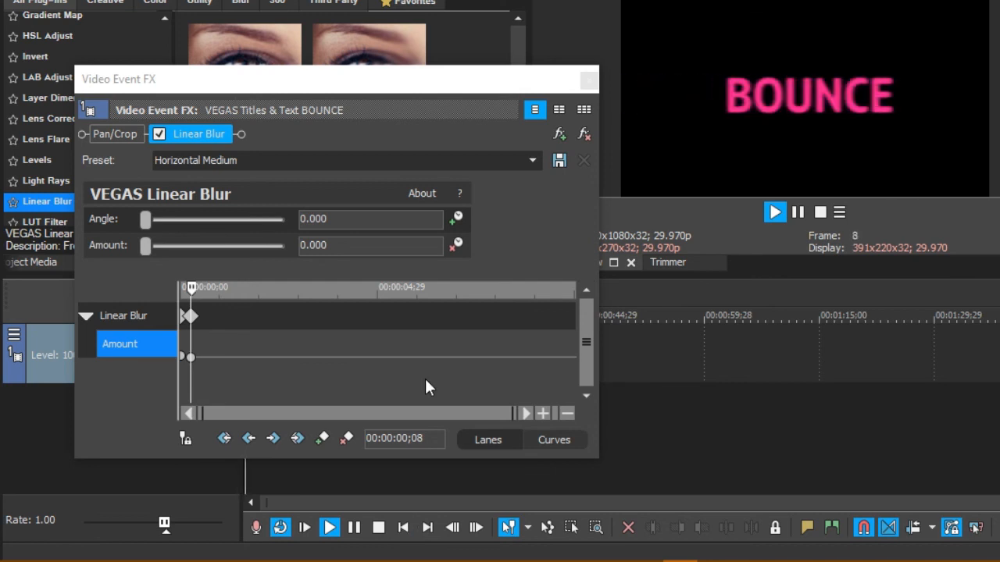
click(582, 79)
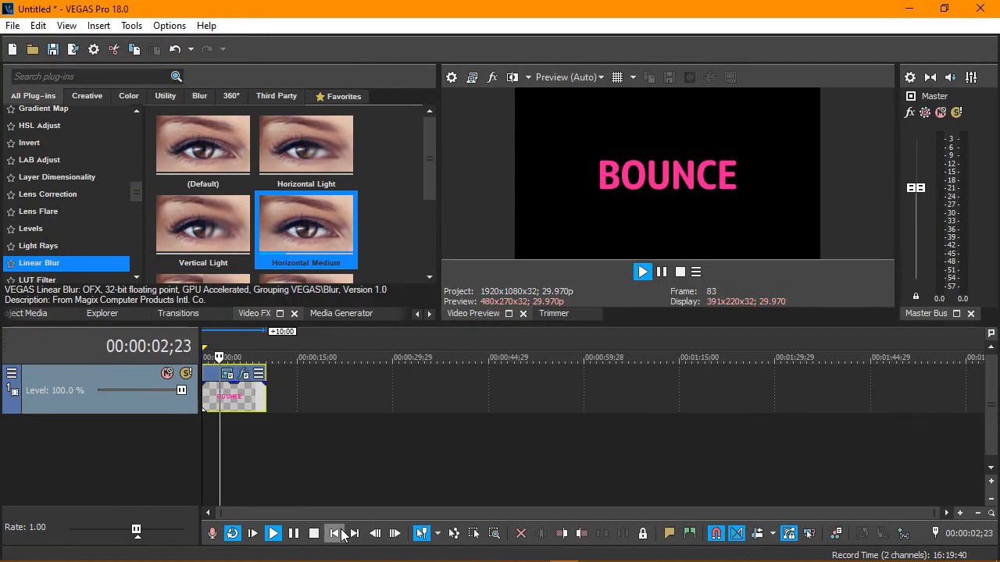
Review the finished BOUNCE animation from the project start, stopping the playback once and starting it again.
click(336, 534)
click(336, 534)
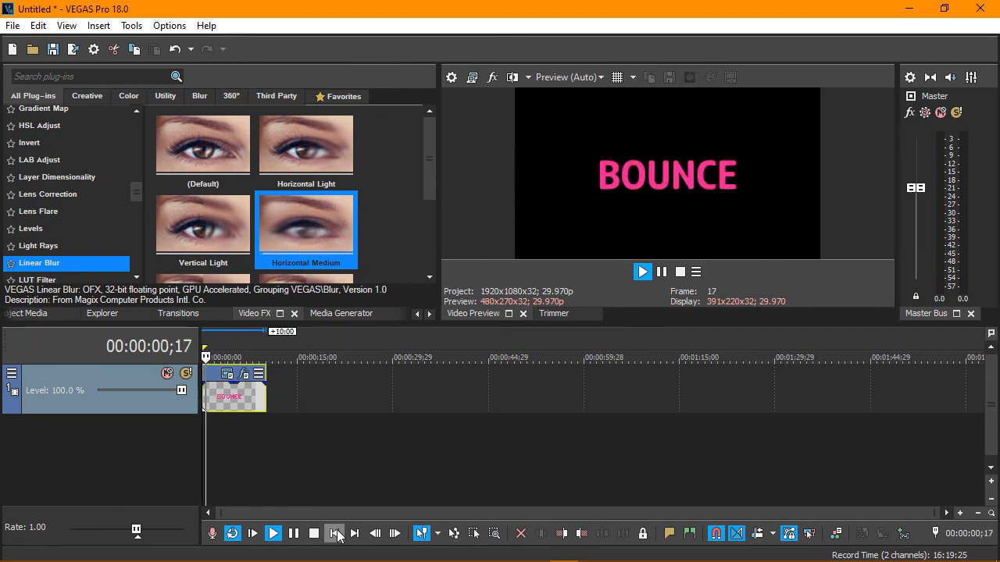
click(336, 534)
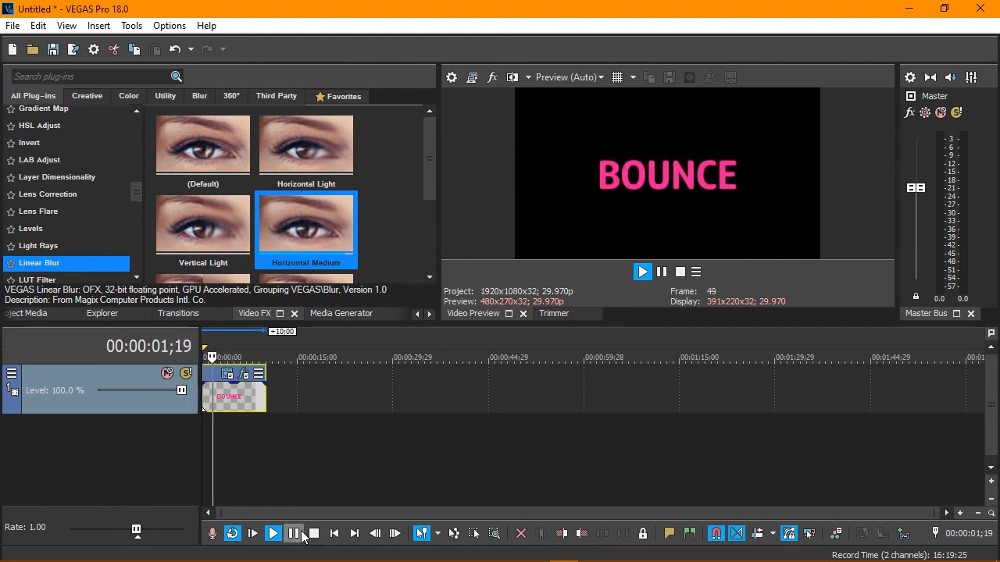
click(295, 533)
click(312, 534)
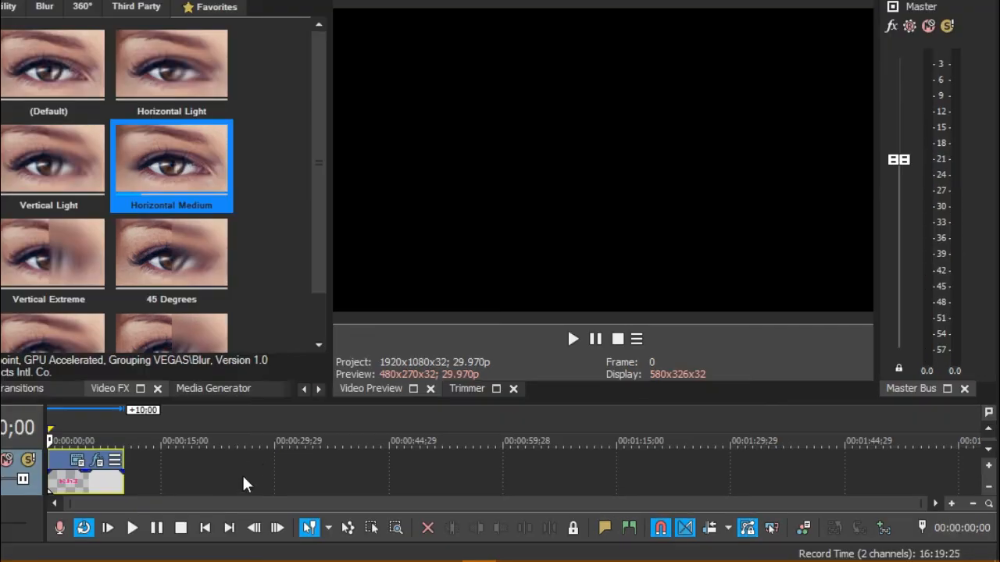
click(131, 528)
click(205, 528)
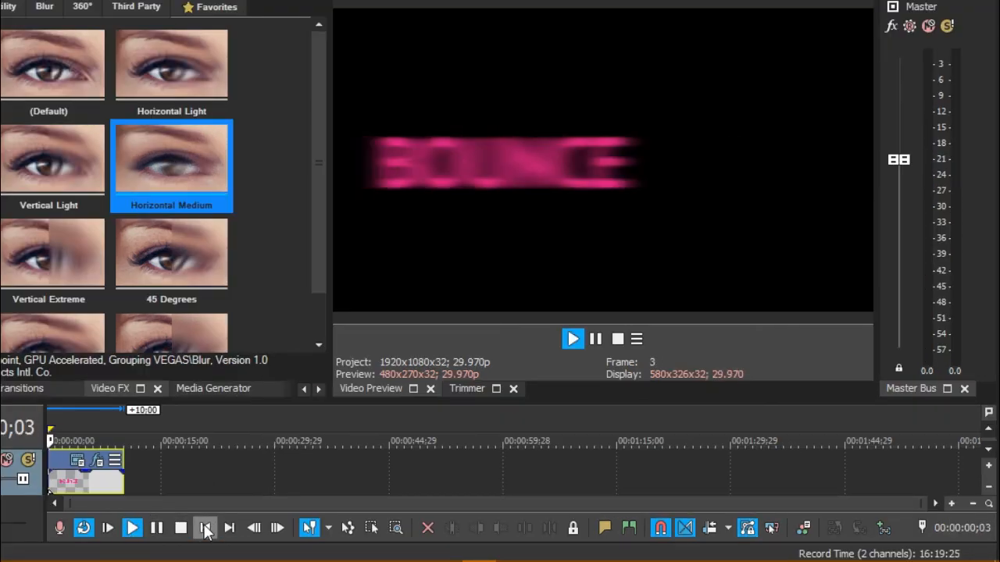